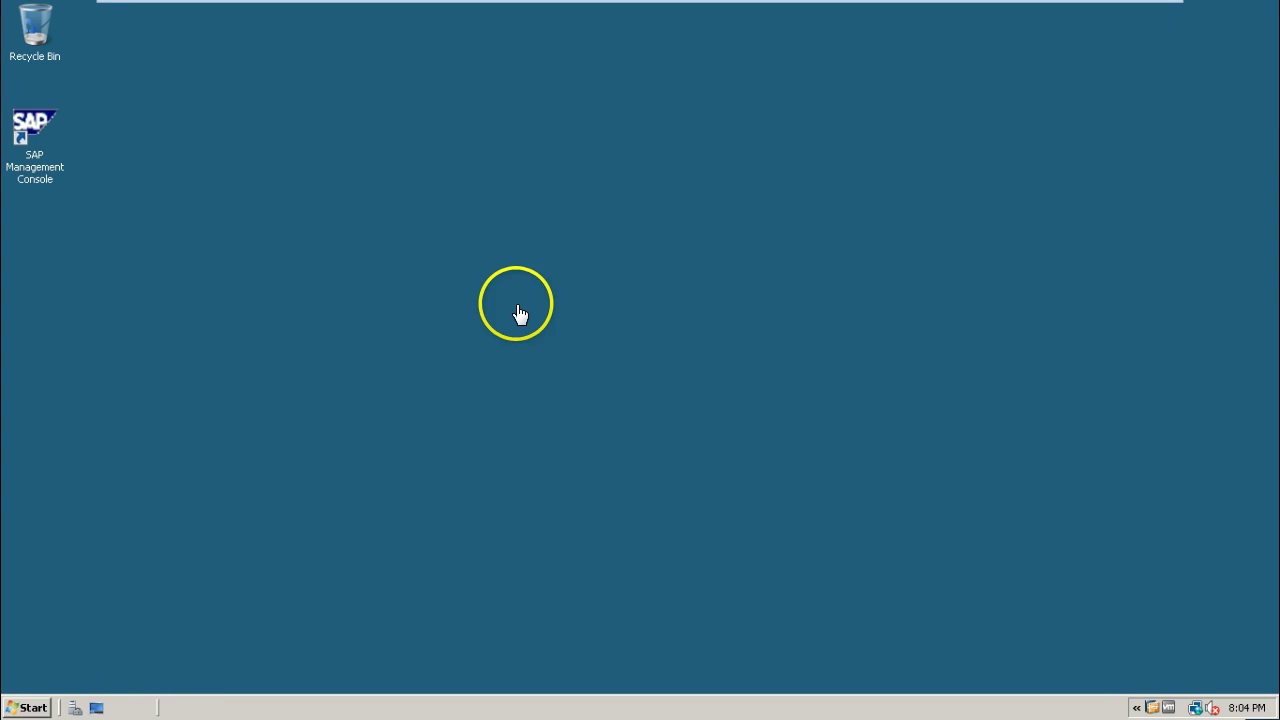
Step: Browse in Explorer to C:\dump\GUI\WINDOWS\WIN32 and select SapGuiSetup
click(34, 710)
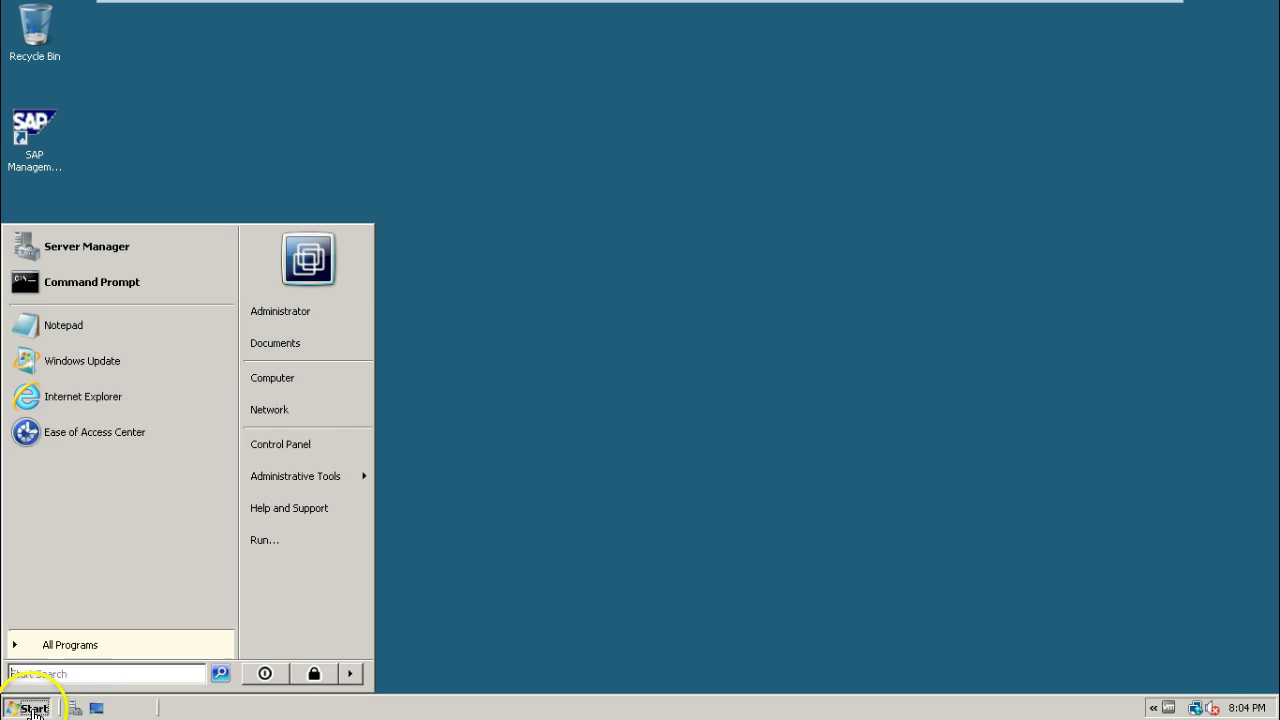
click(265, 381)
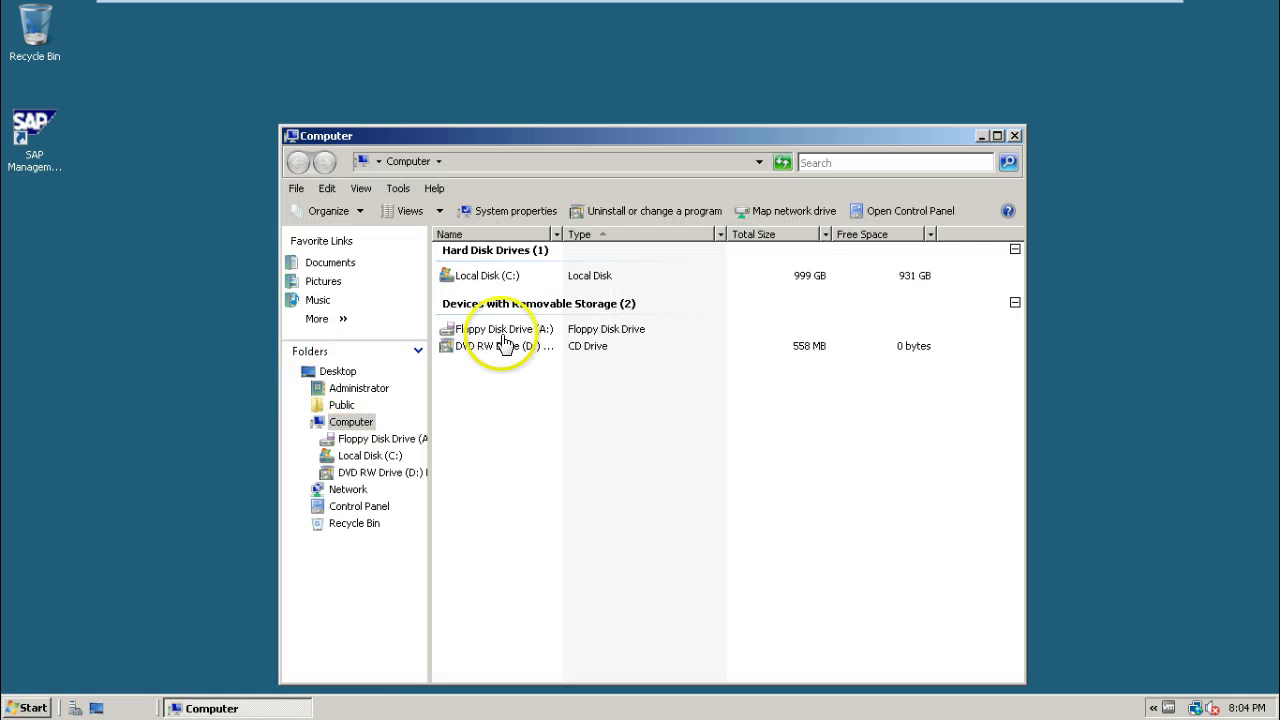
double_click(478, 286)
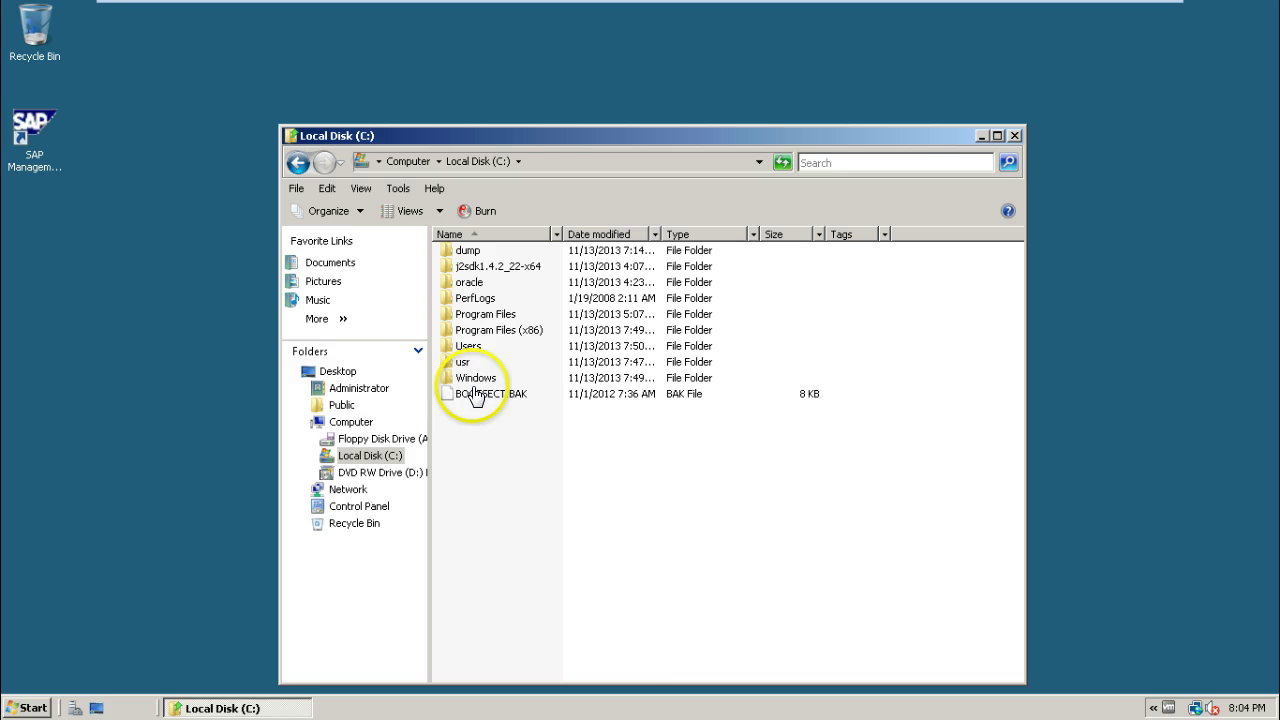
double_click(463, 252)
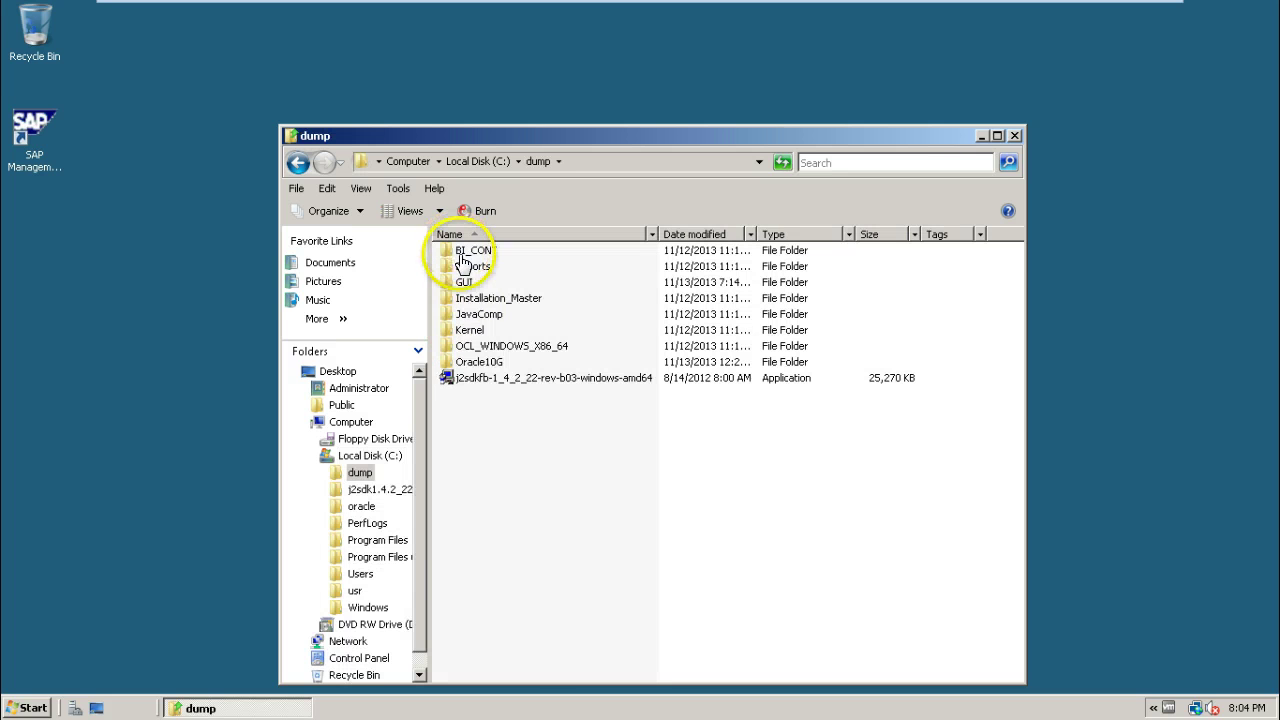
double_click(463, 282)
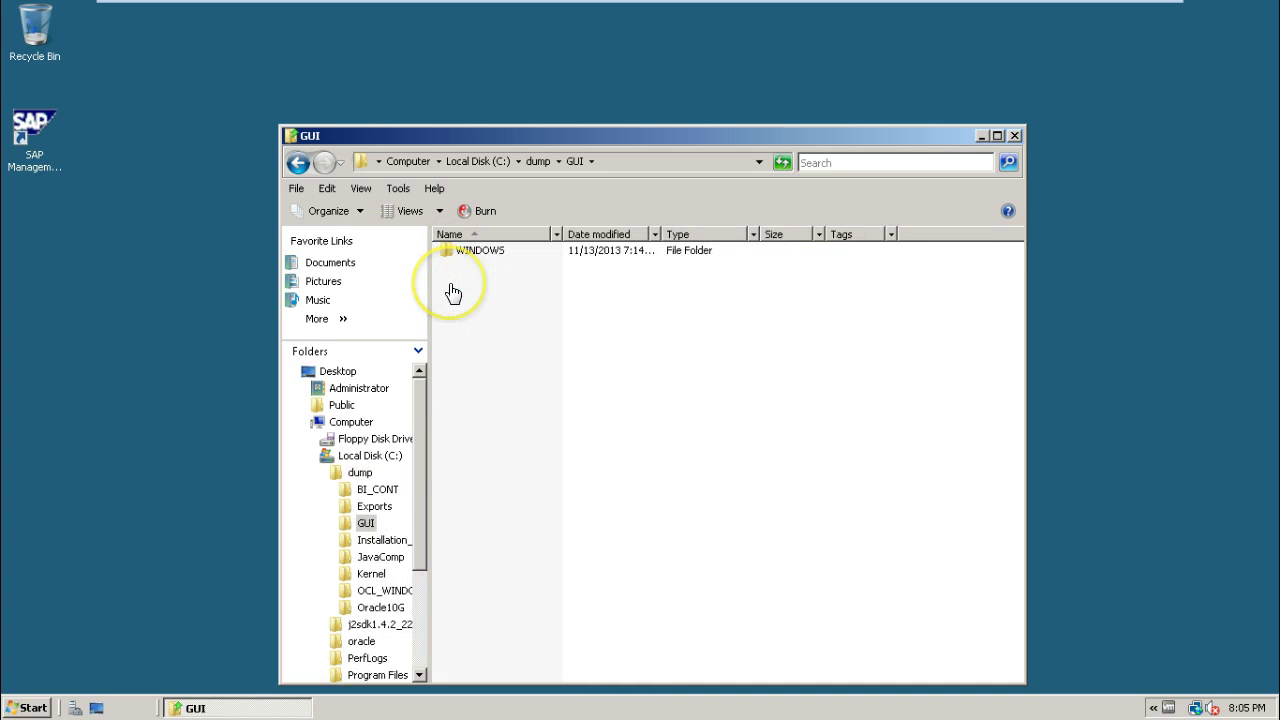
double_click(451, 257)
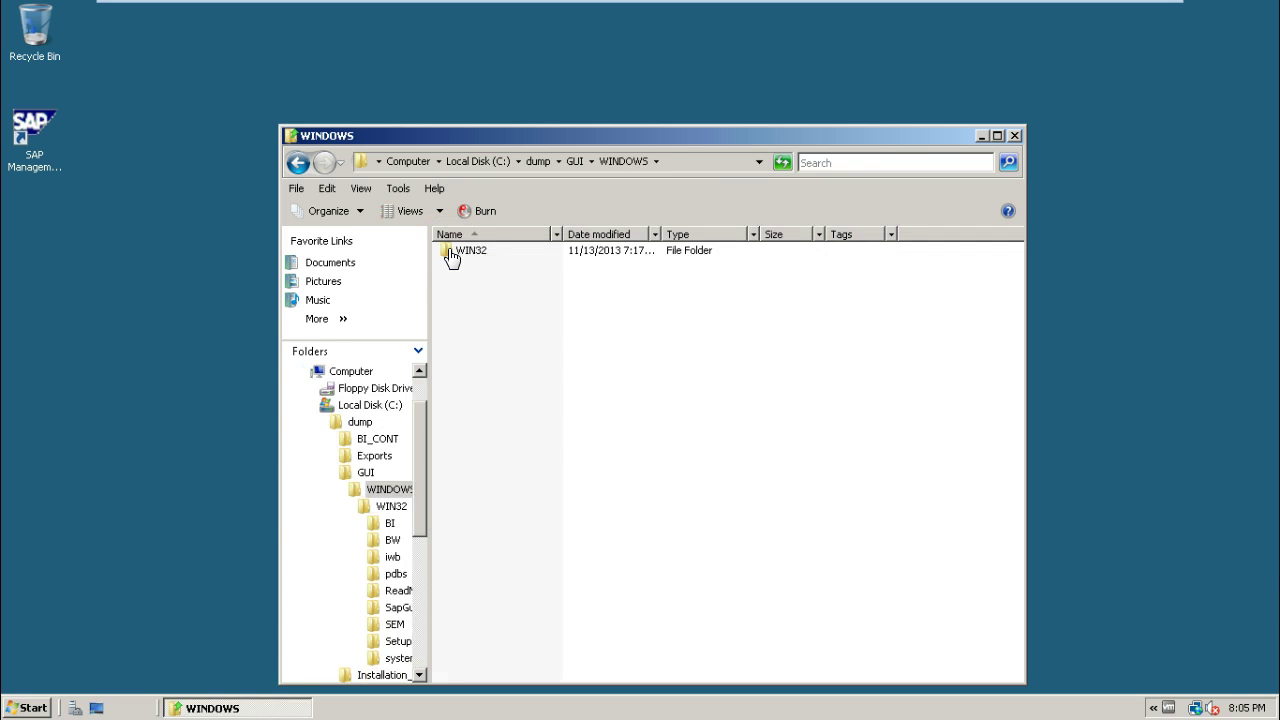
double_click(451, 257)
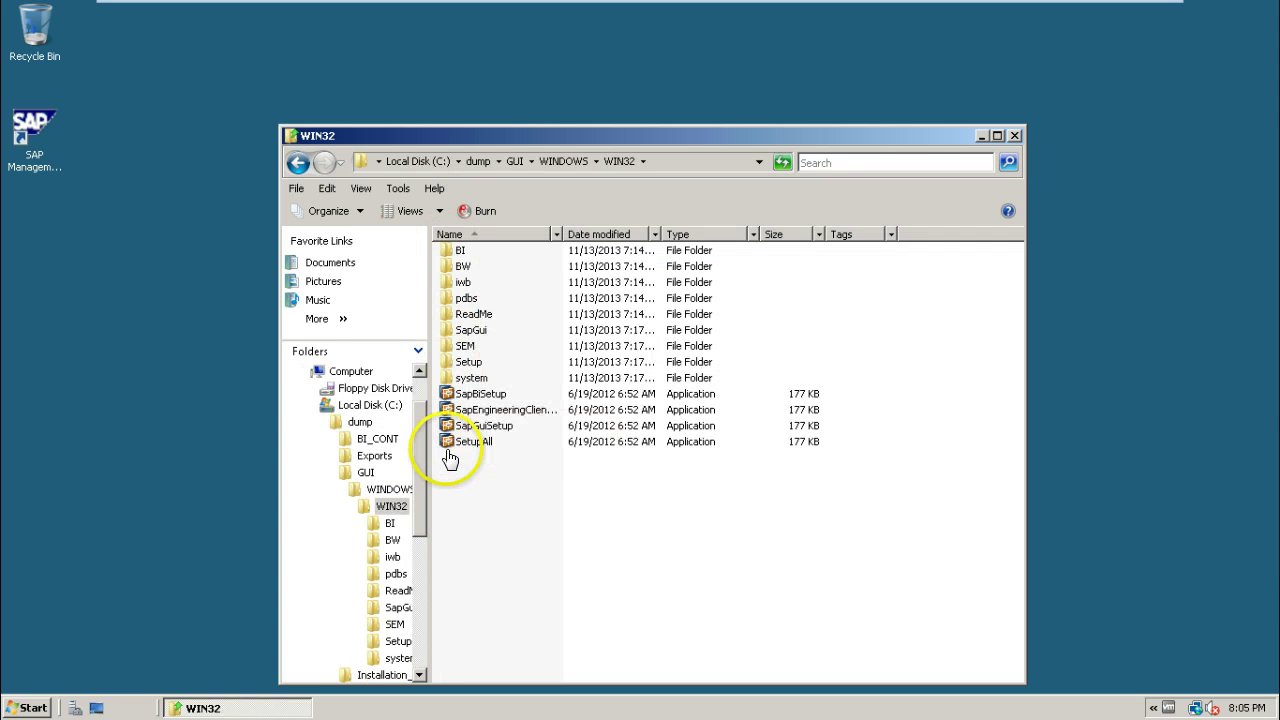
click(467, 430)
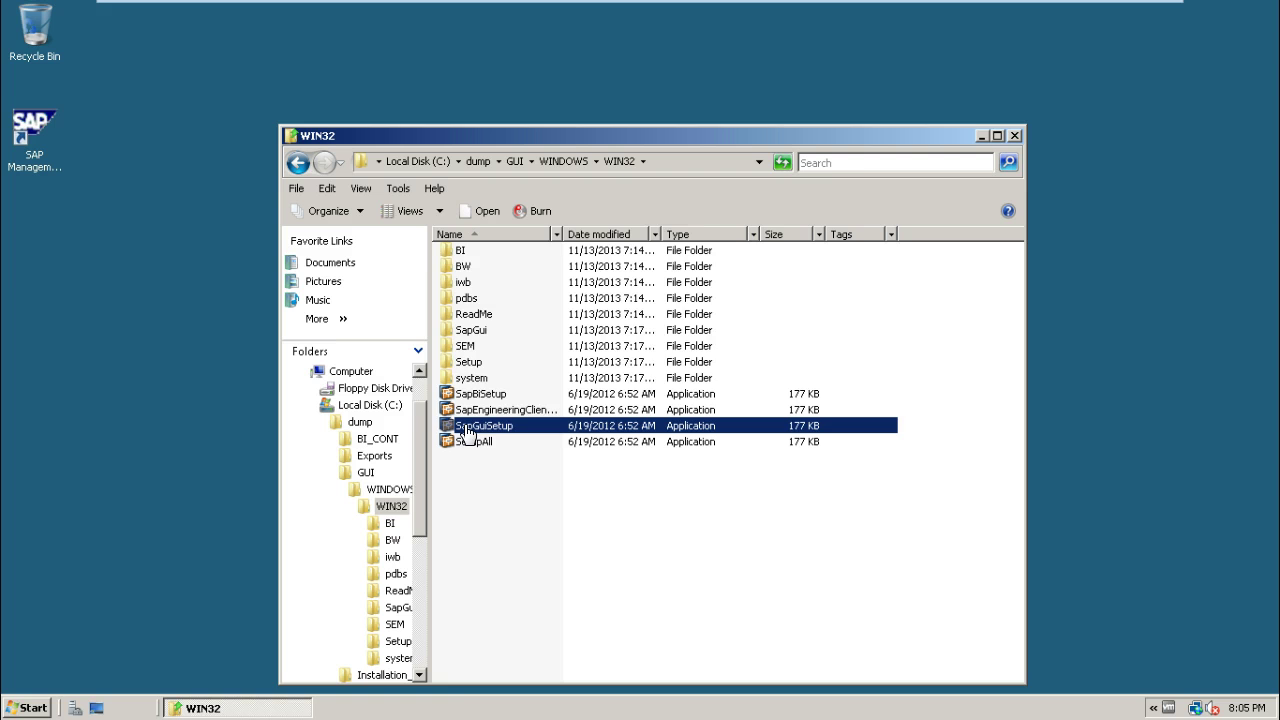
Step: Run SapGuiSetup, select SAP GUI for Windows 7.30, and advance to the target directory page
double_click(467, 430)
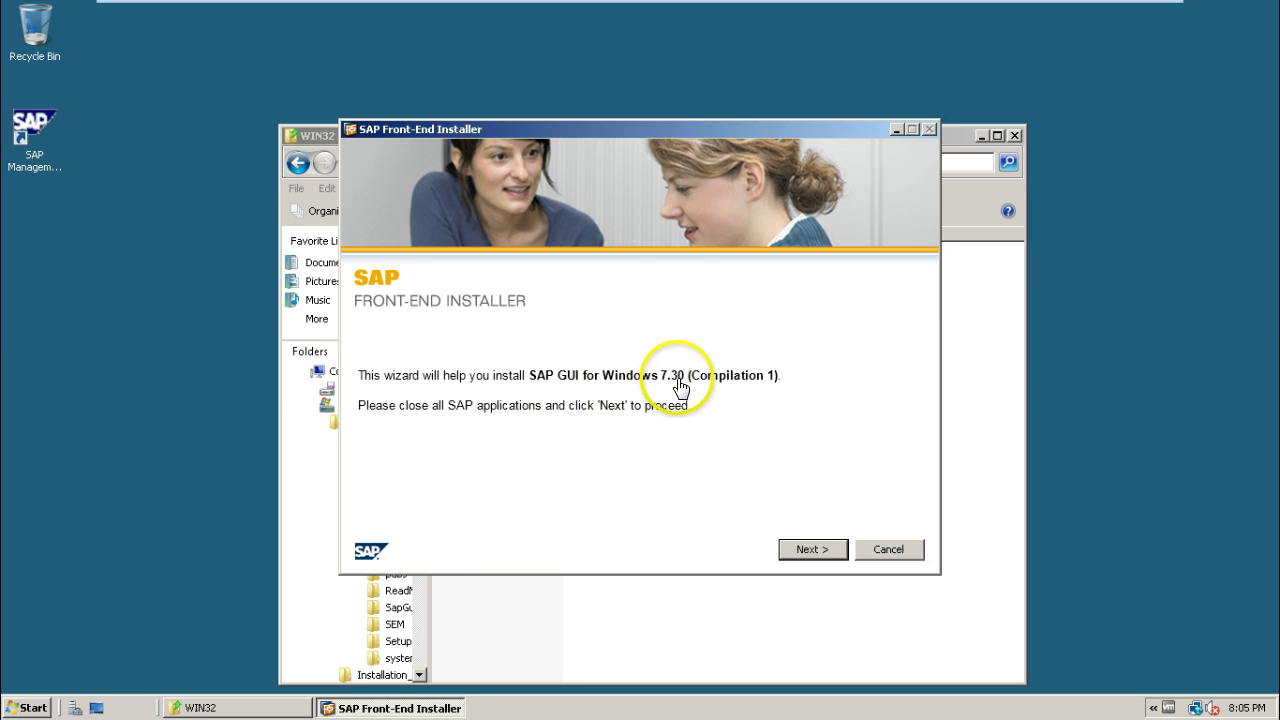
click(800, 551)
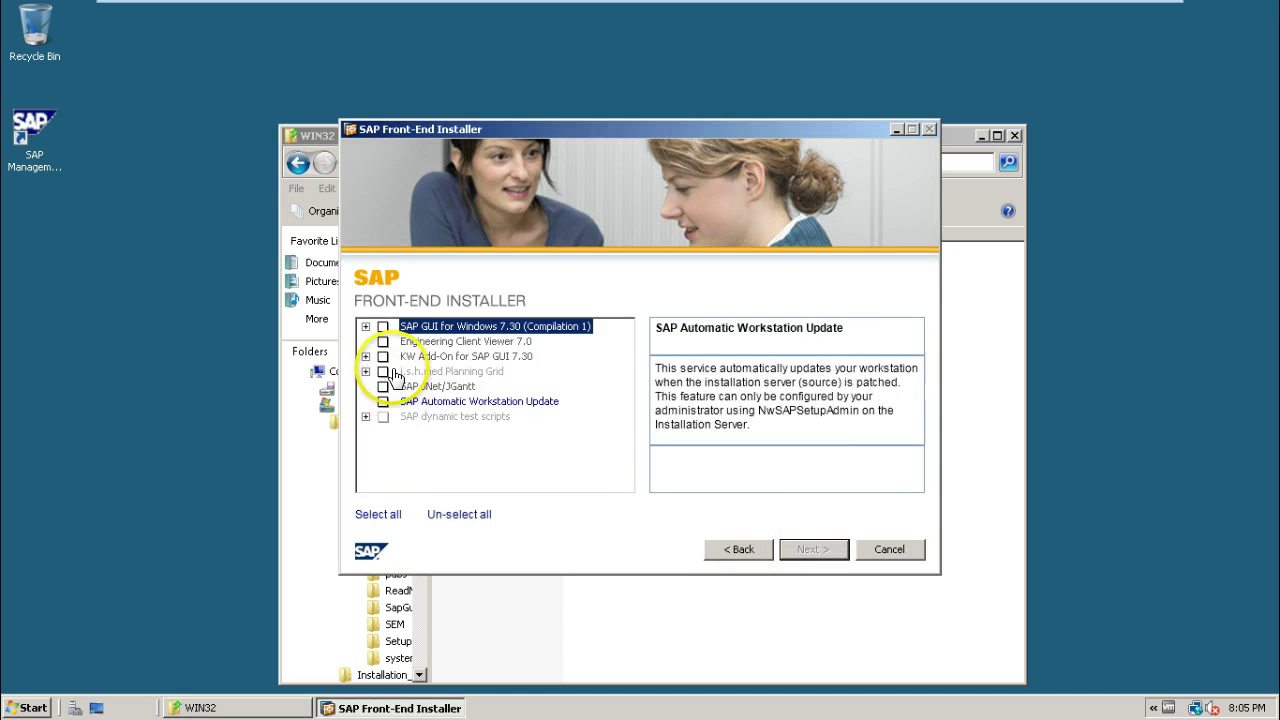
click(382, 326)
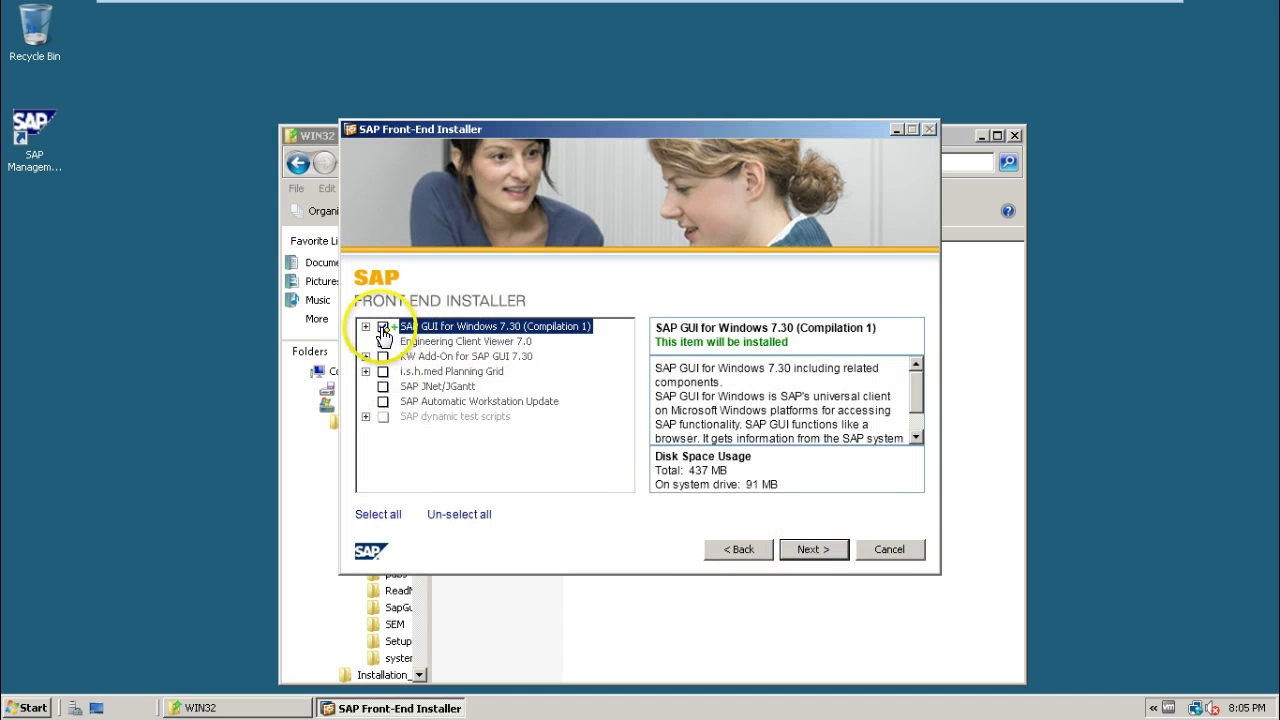
click(807, 552)
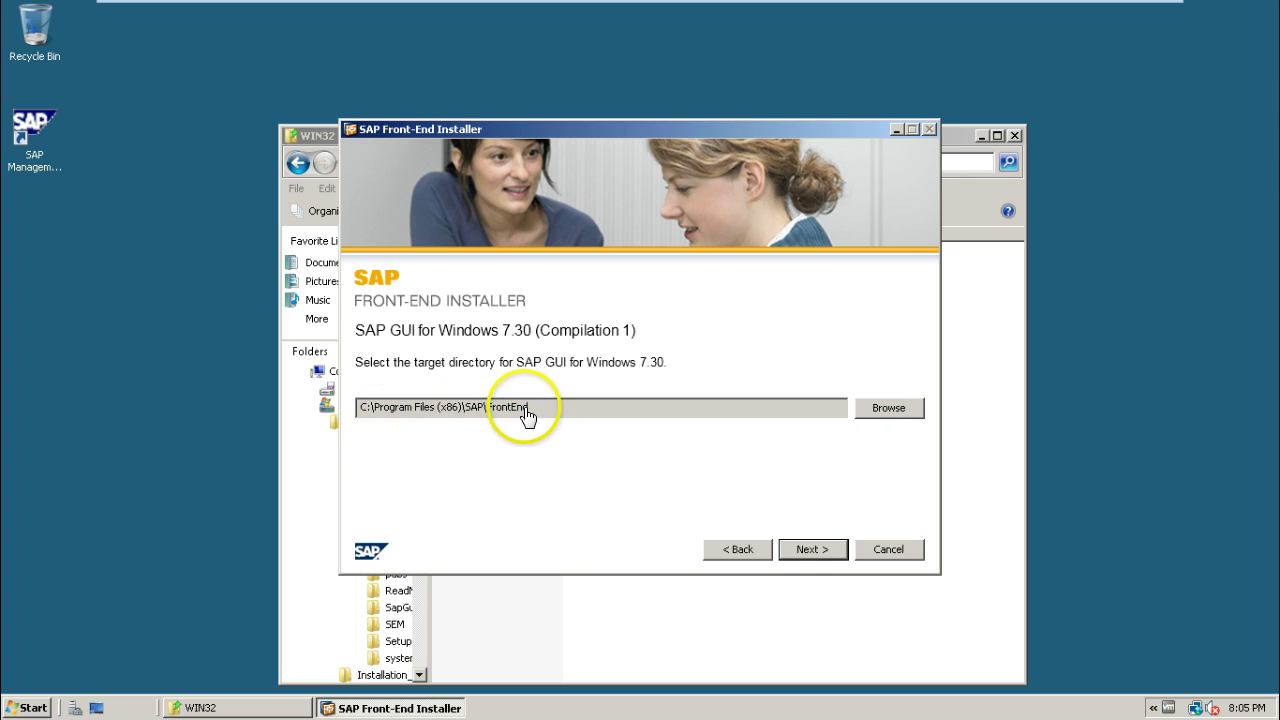
Step: Start installing SAP GUI into the default C:\Program Files (x86)\SAP\FrontEnd directory
click(810, 549)
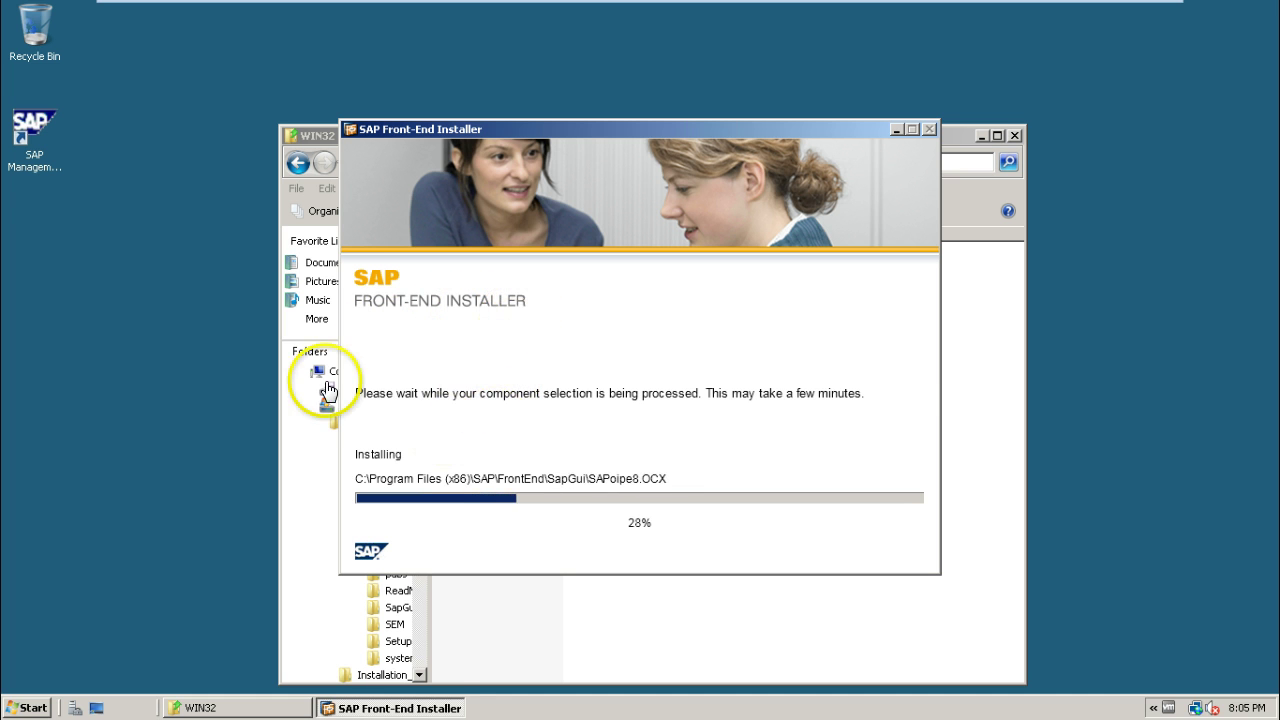
click(110, 195)
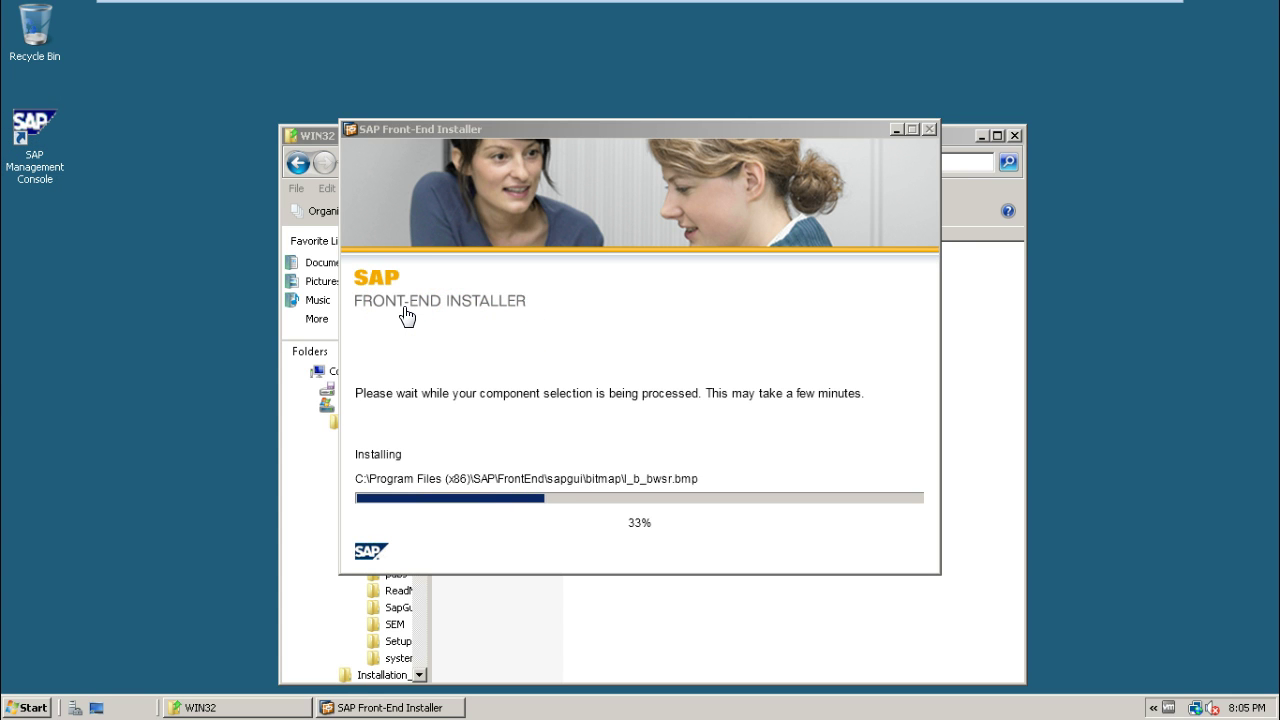
click(30, 130)
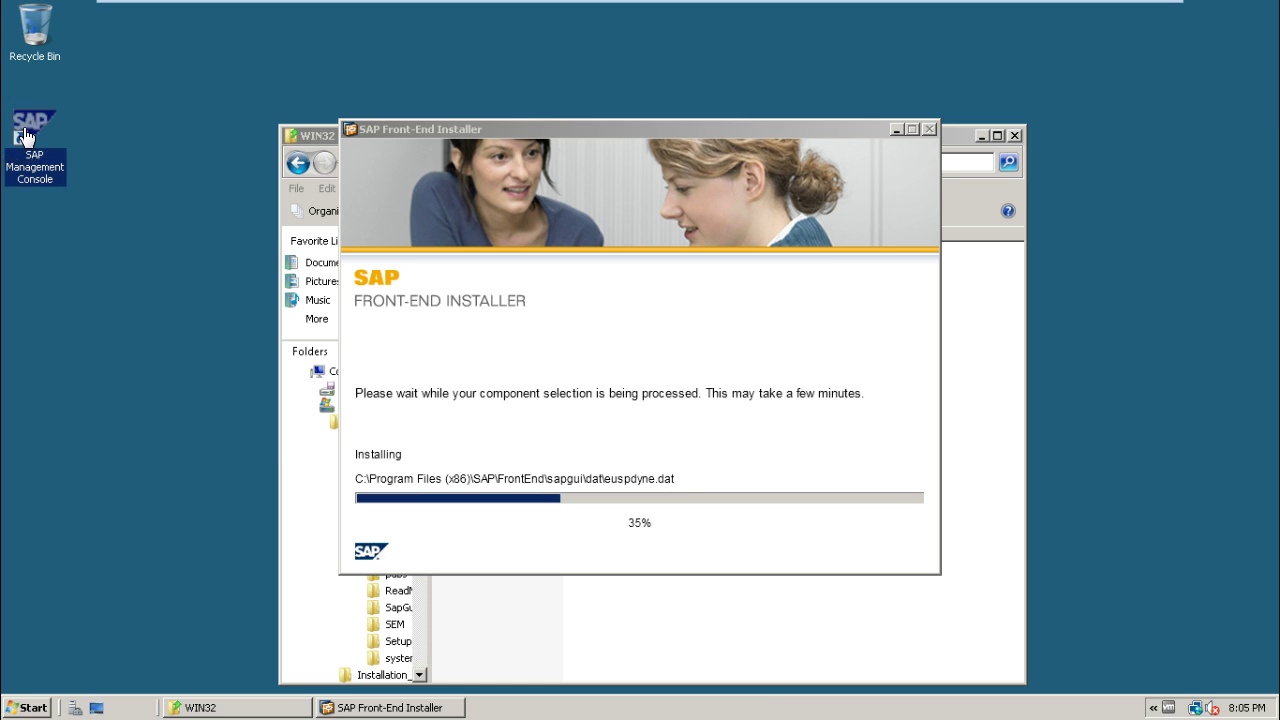
Step: Dismiss the conversion message and view nw7ehp1 0's ABAP work process table and process list
click(778, 400)
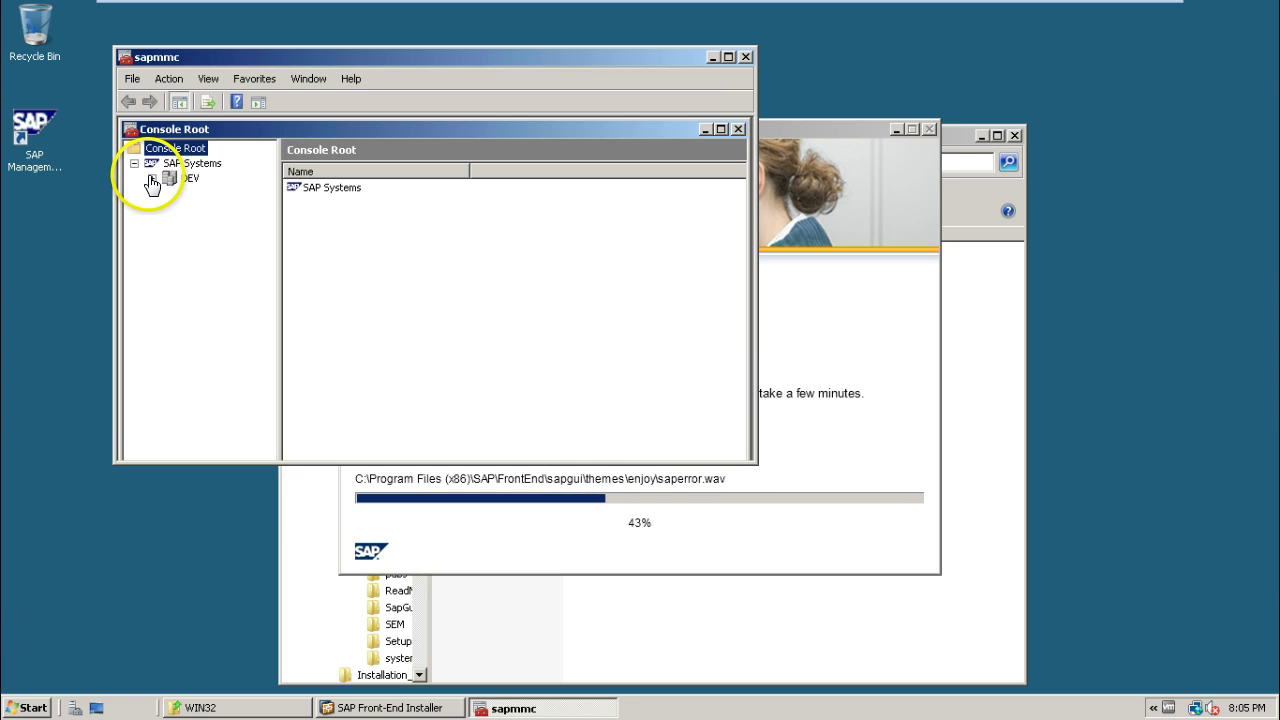
click(170, 193)
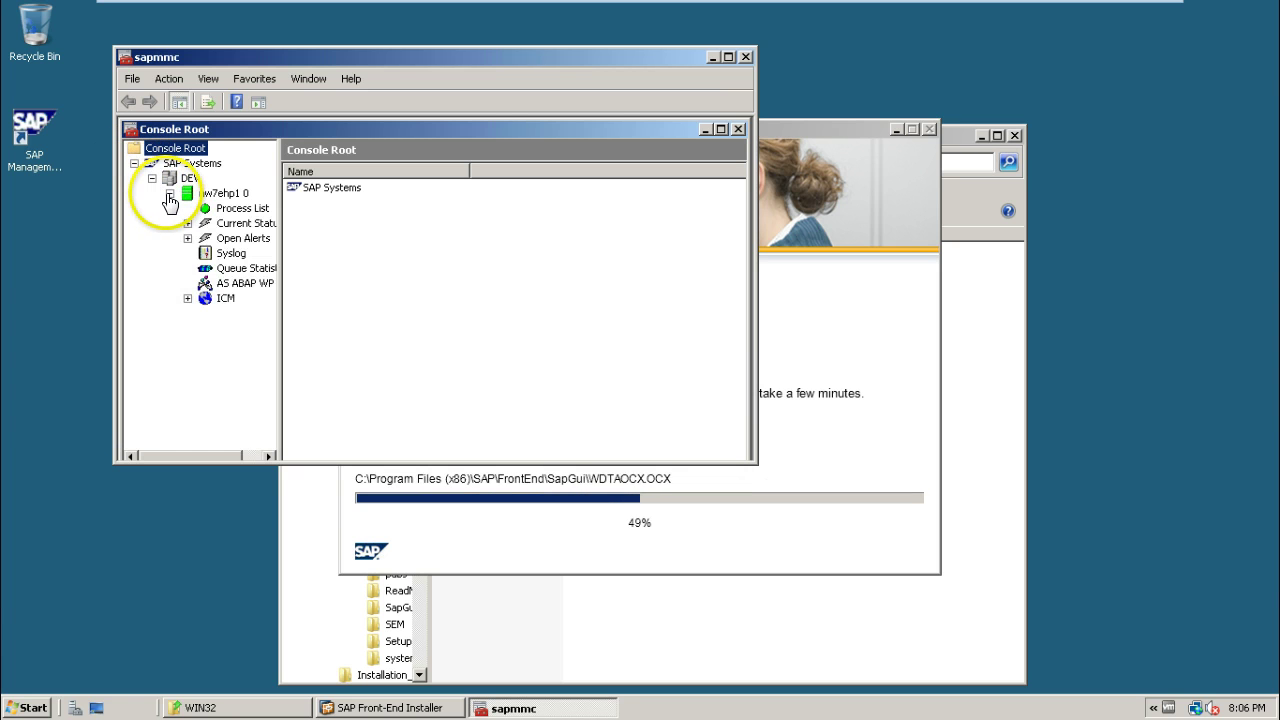
click(250, 285)
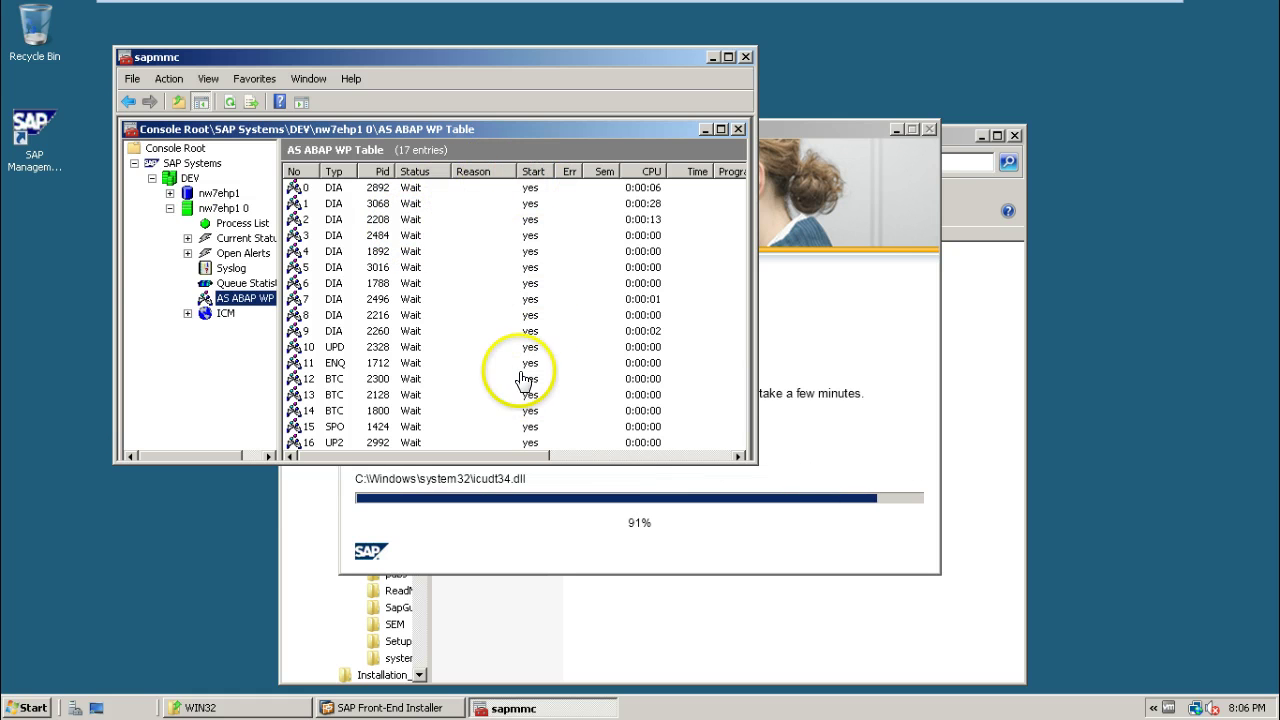
click(268, 227)
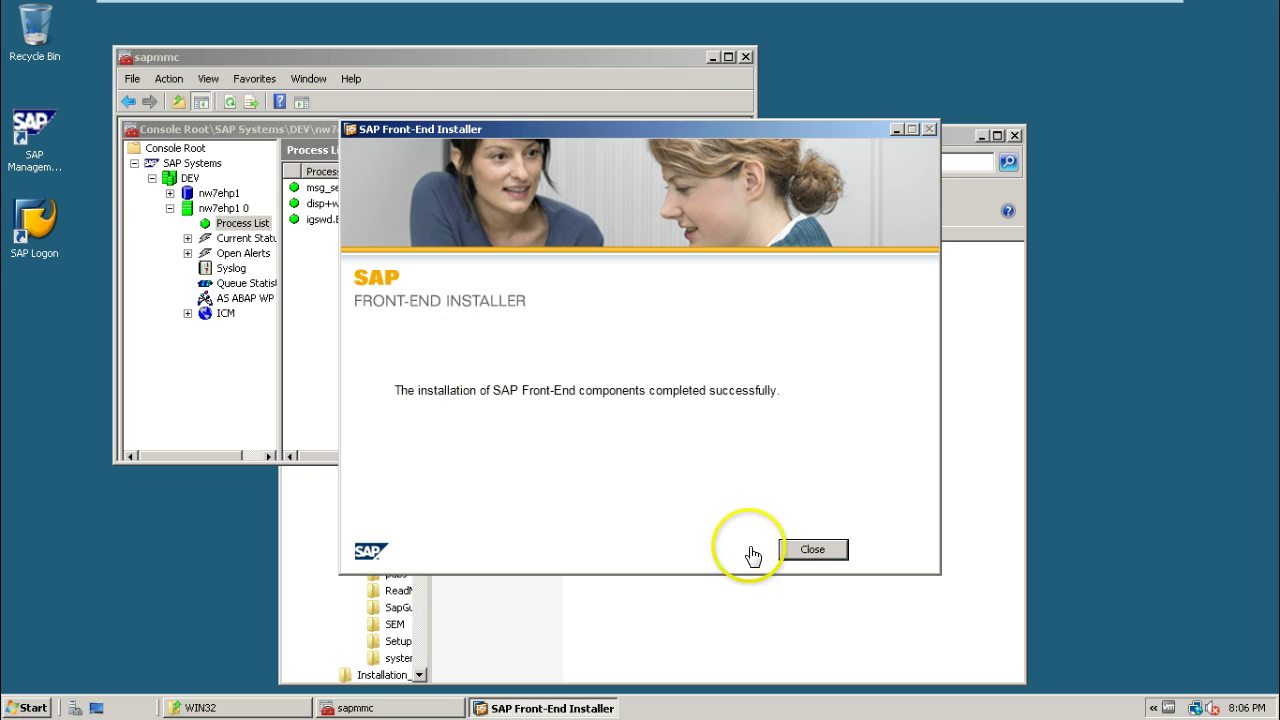
Step: Close the finished SAP GUI installer and the WIN32 Explorer window
click(810, 556)
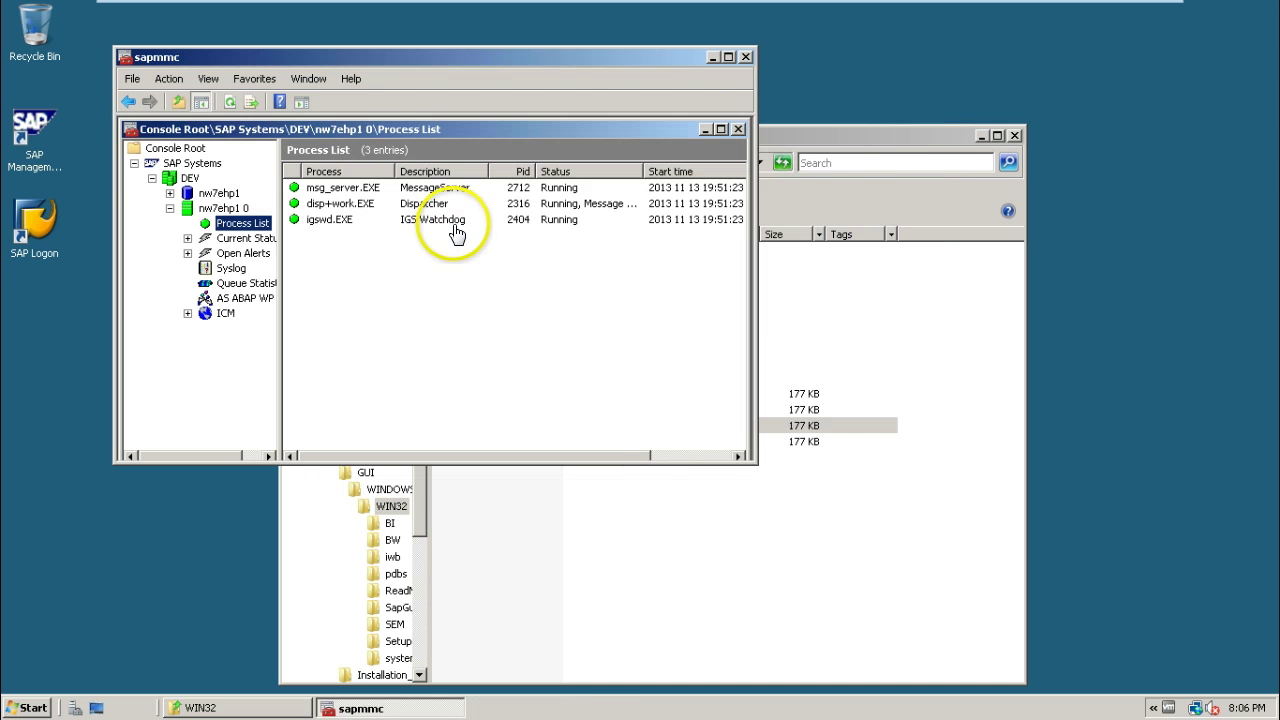
click(800, 135)
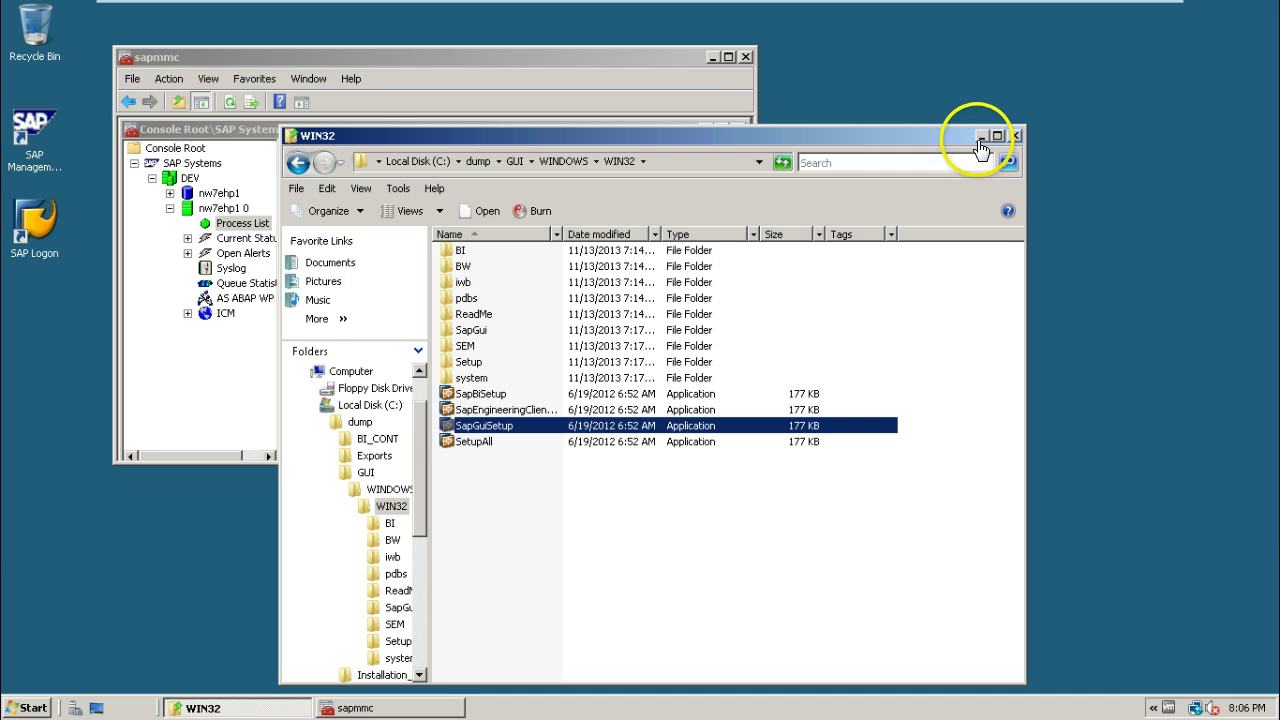
click(1014, 135)
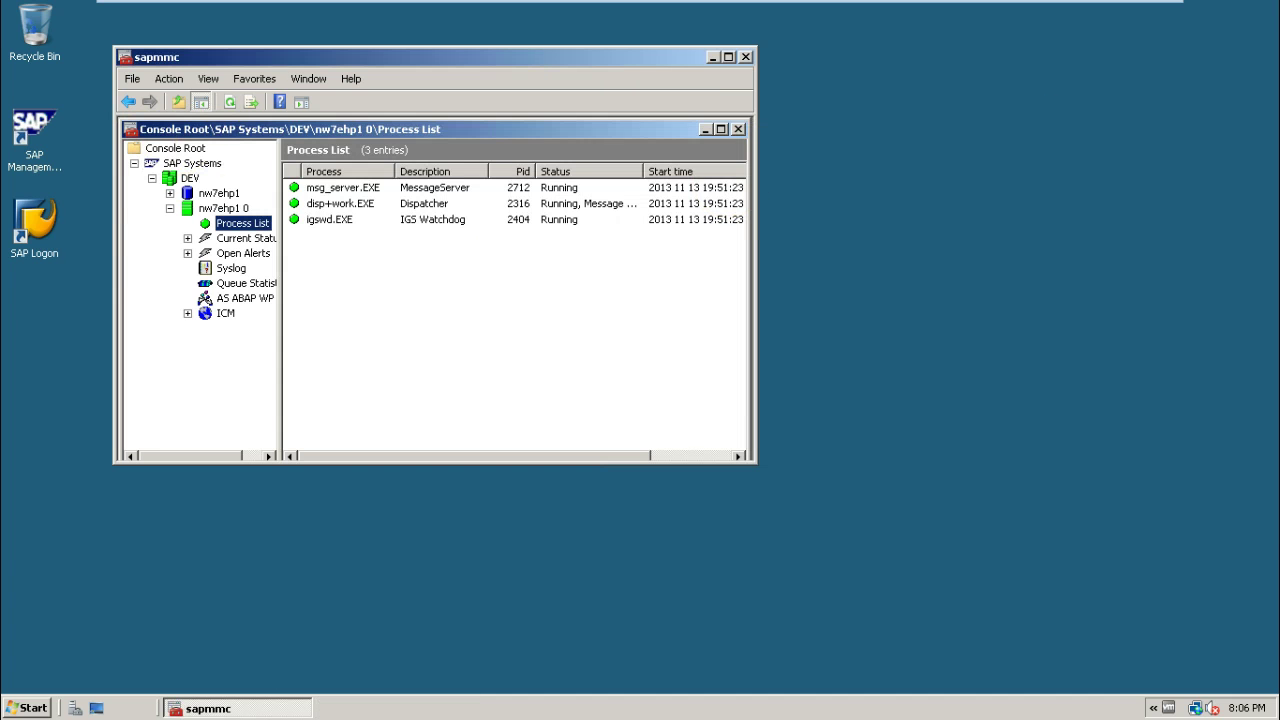
Step: Close SAP Management Console without saving its console settings
click(24, 234)
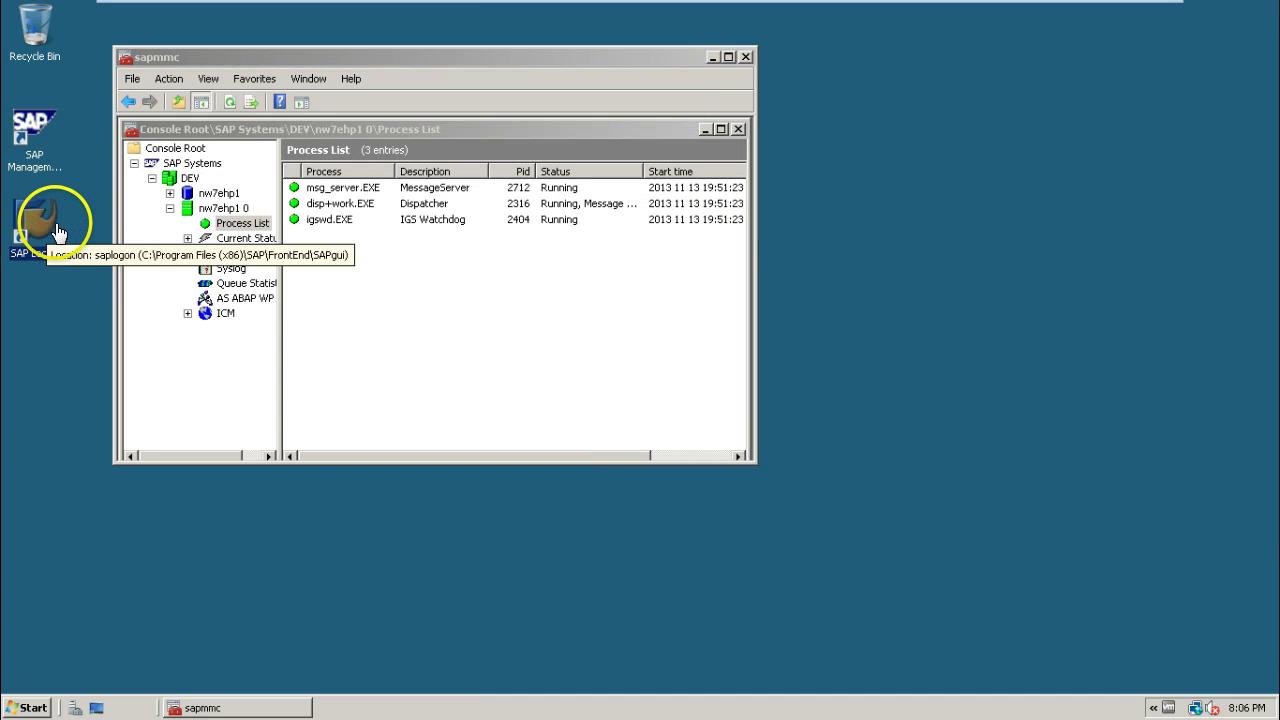
click(712, 58)
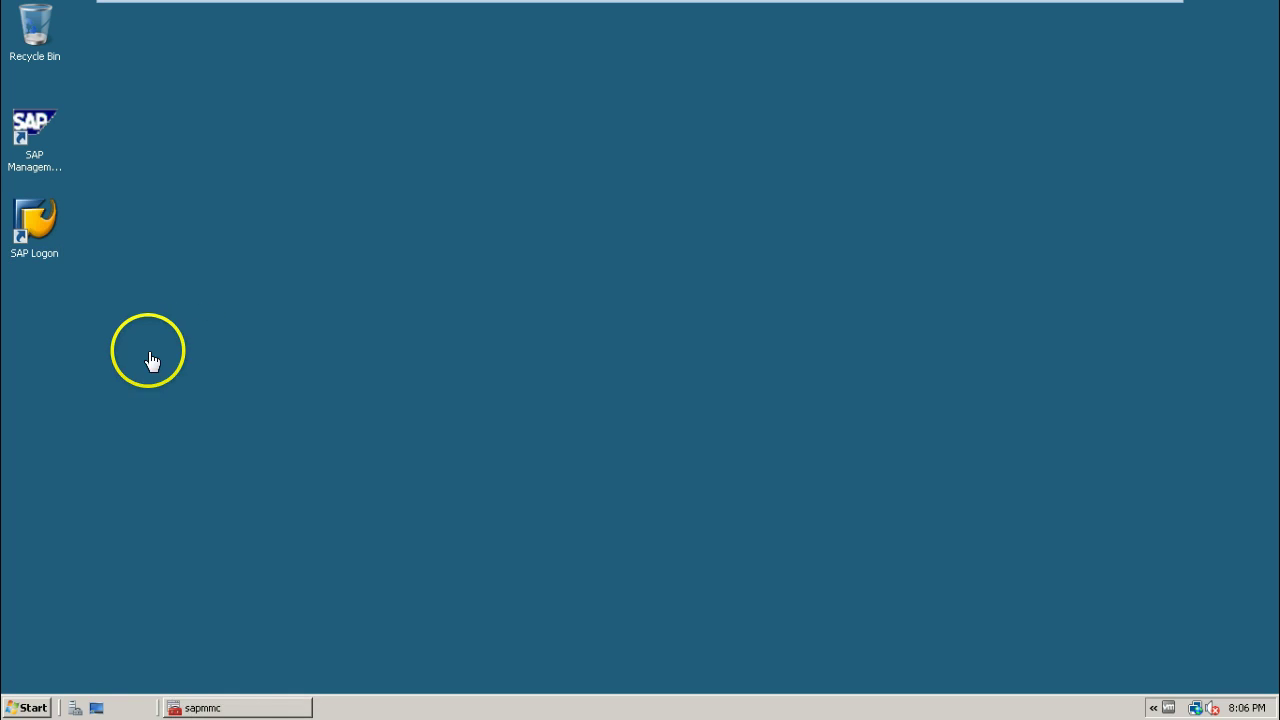
click(205, 707)
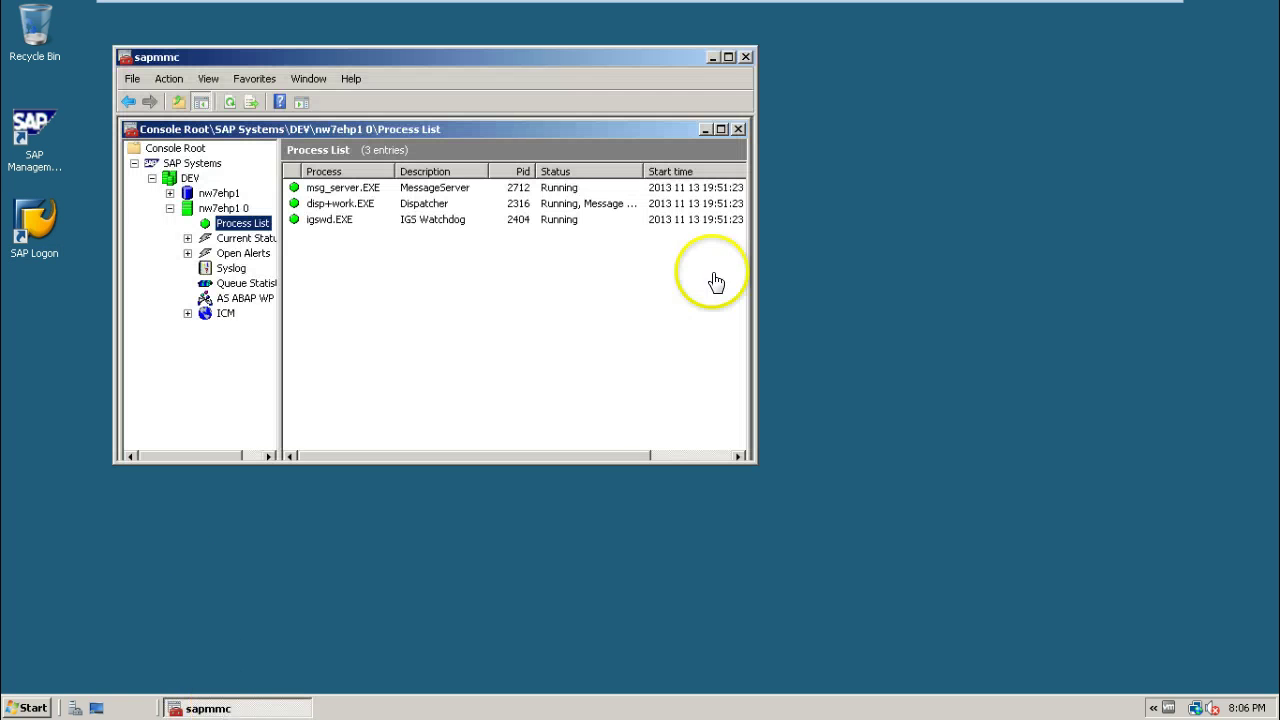
click(745, 58)
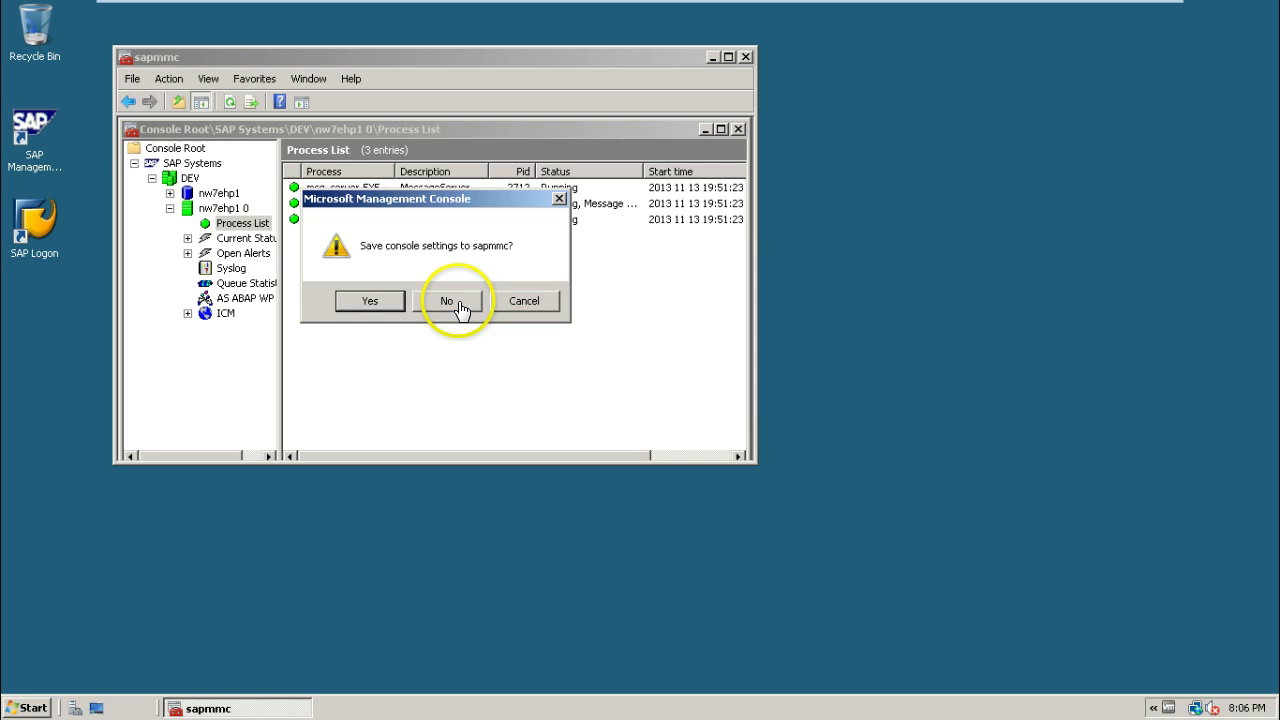
click(462, 311)
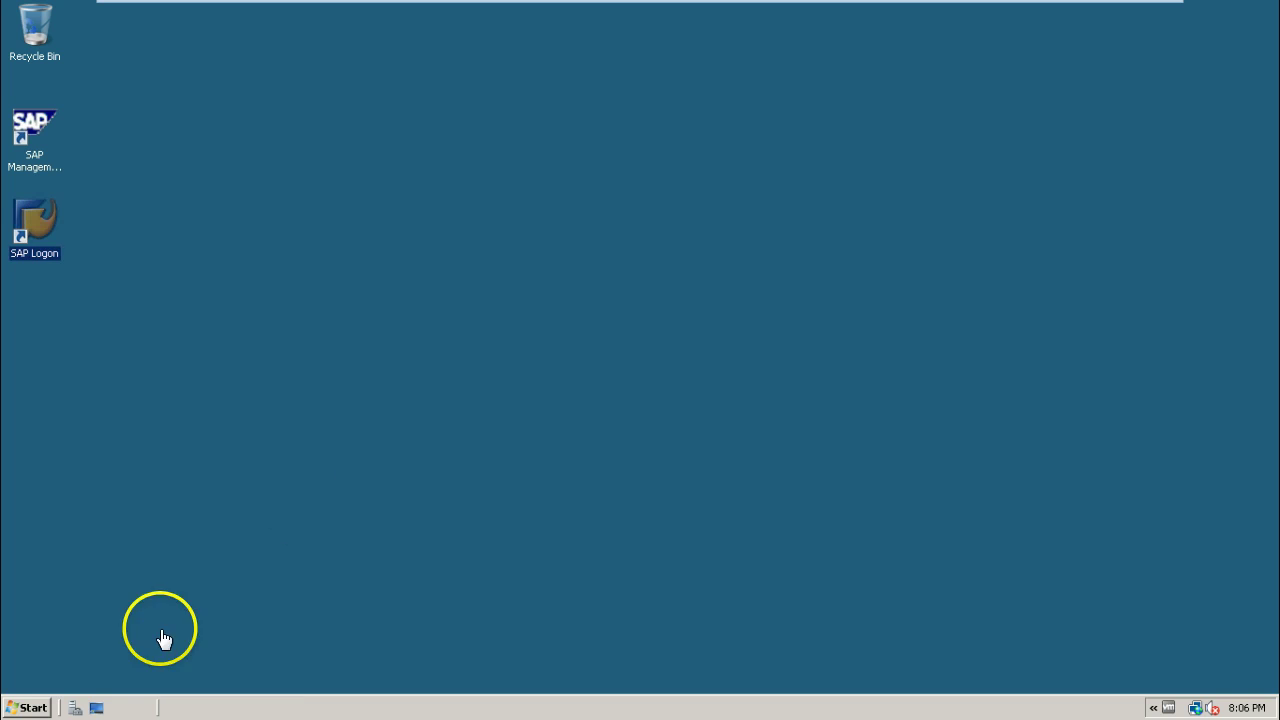
Step: Reopen SAP Management Console and view the AS ABAP WP Table for DEV's nw7ehp1 0 instance
double_click(22, 137)
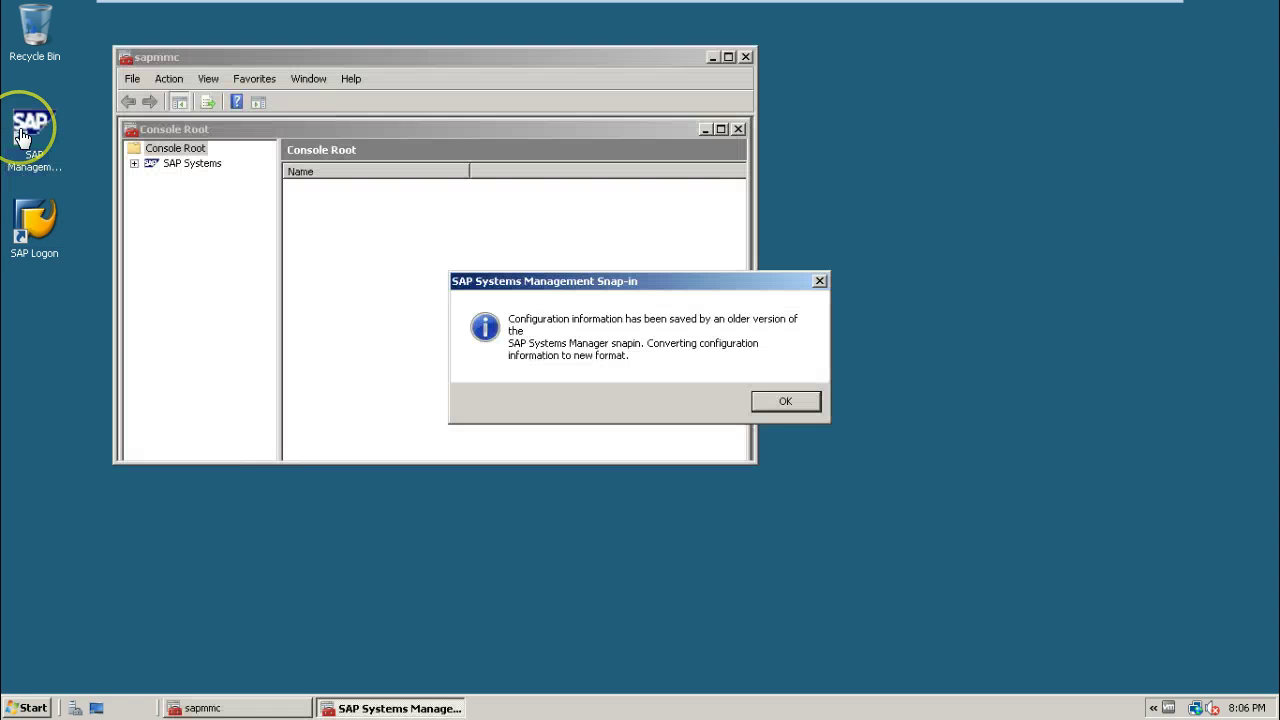
click(778, 404)
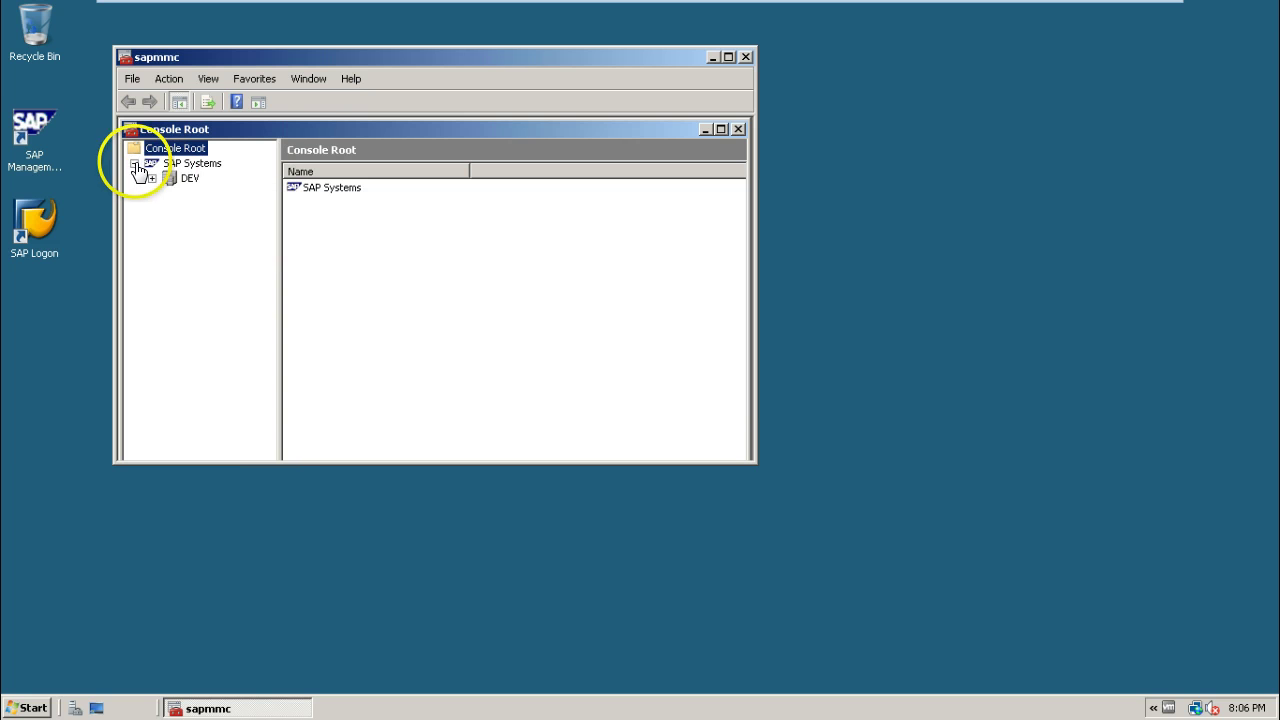
click(152, 179)
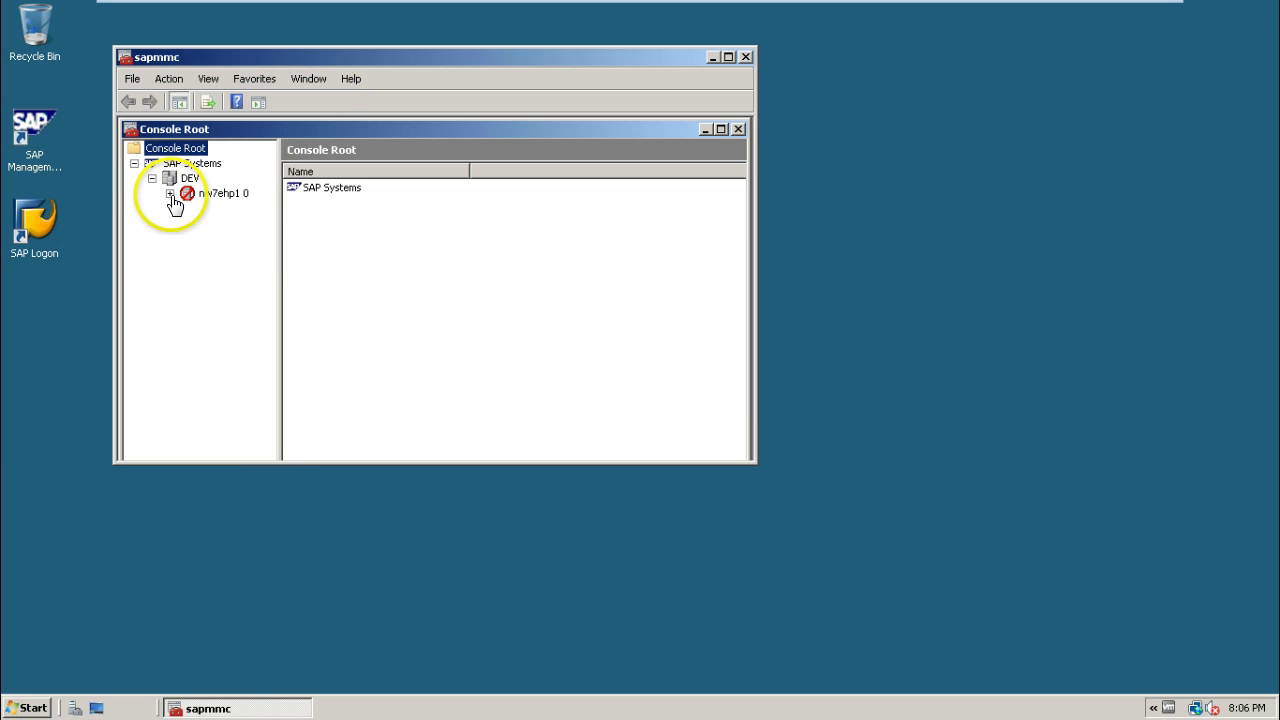
click(170, 193)
click(250, 284)
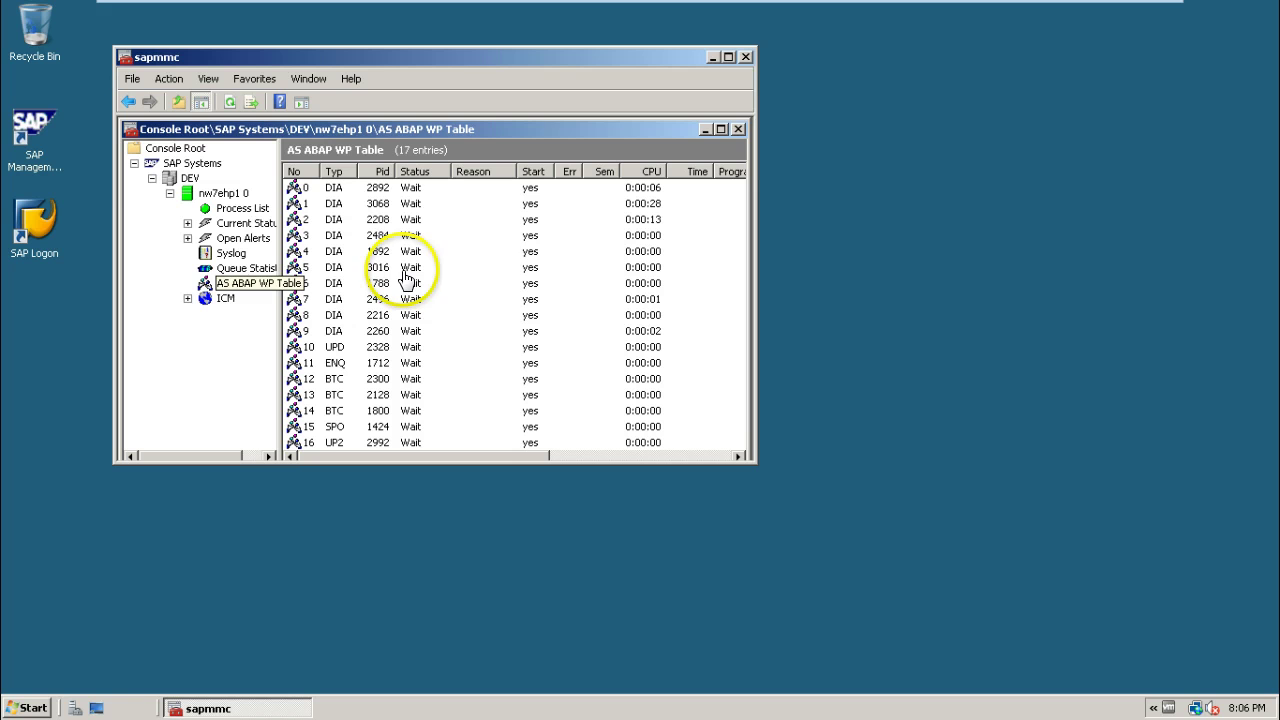
Step: Close SAP Management Console, declining to save console settings
click(747, 58)
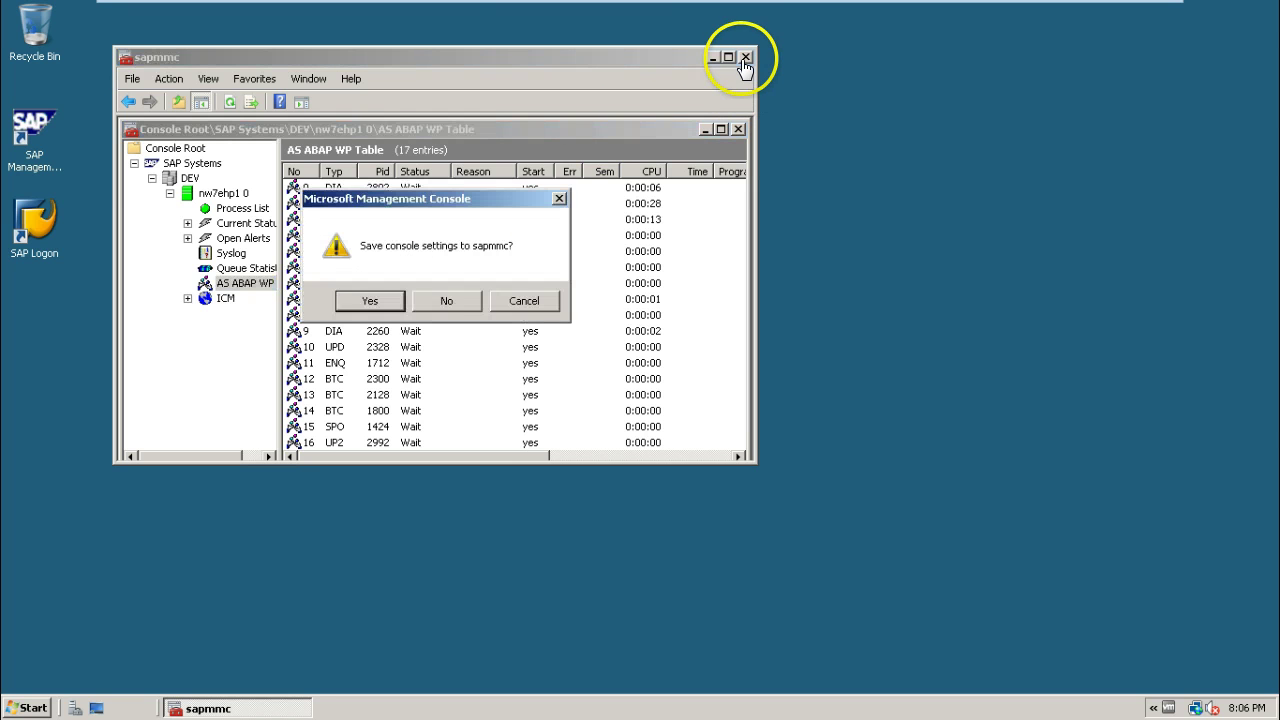
click(450, 300)
click(508, 397)
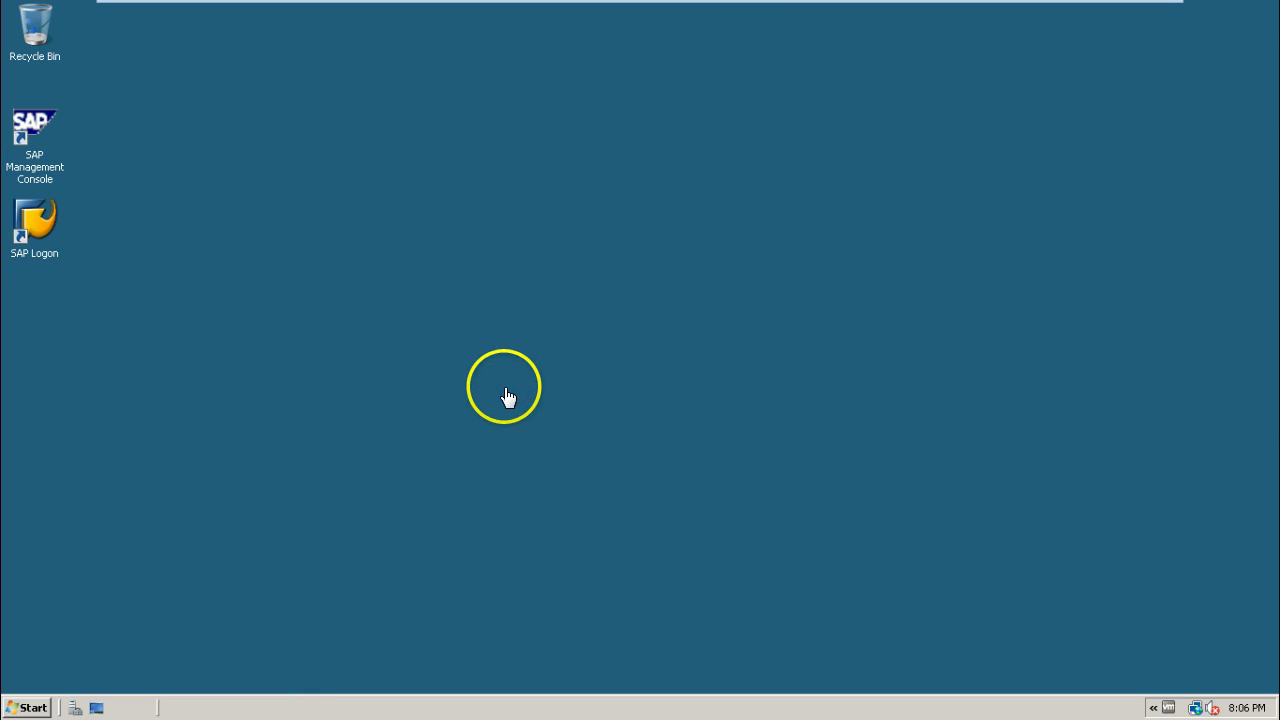
click(43, 233)
Step: Launch SAP Logon and add a new entry from the Connections list's context menu
double_click(44, 229)
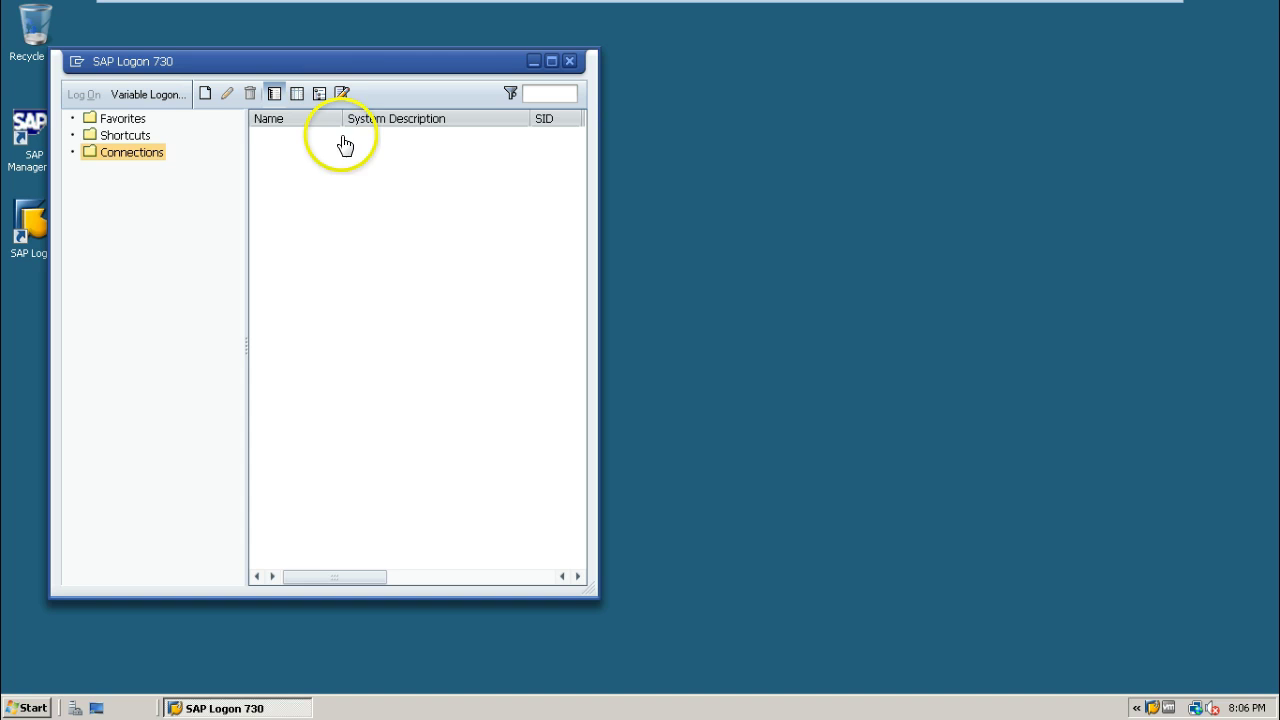
click(130, 160)
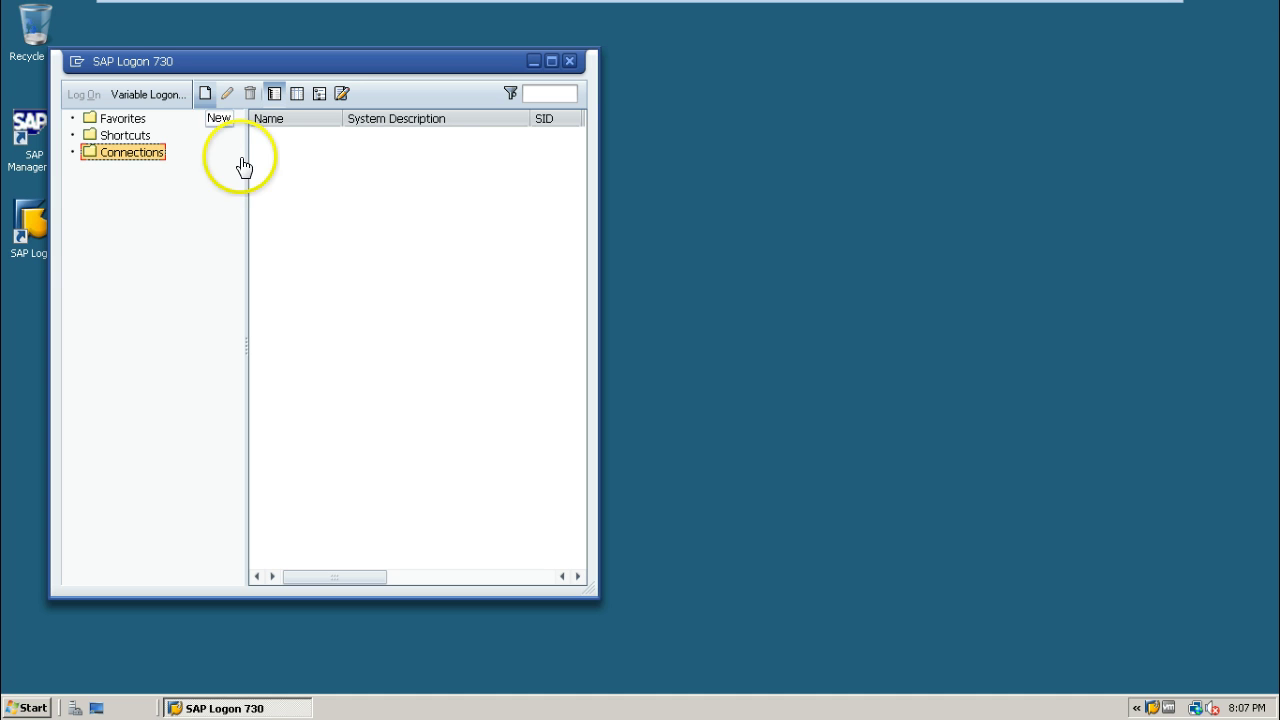
click(300, 209)
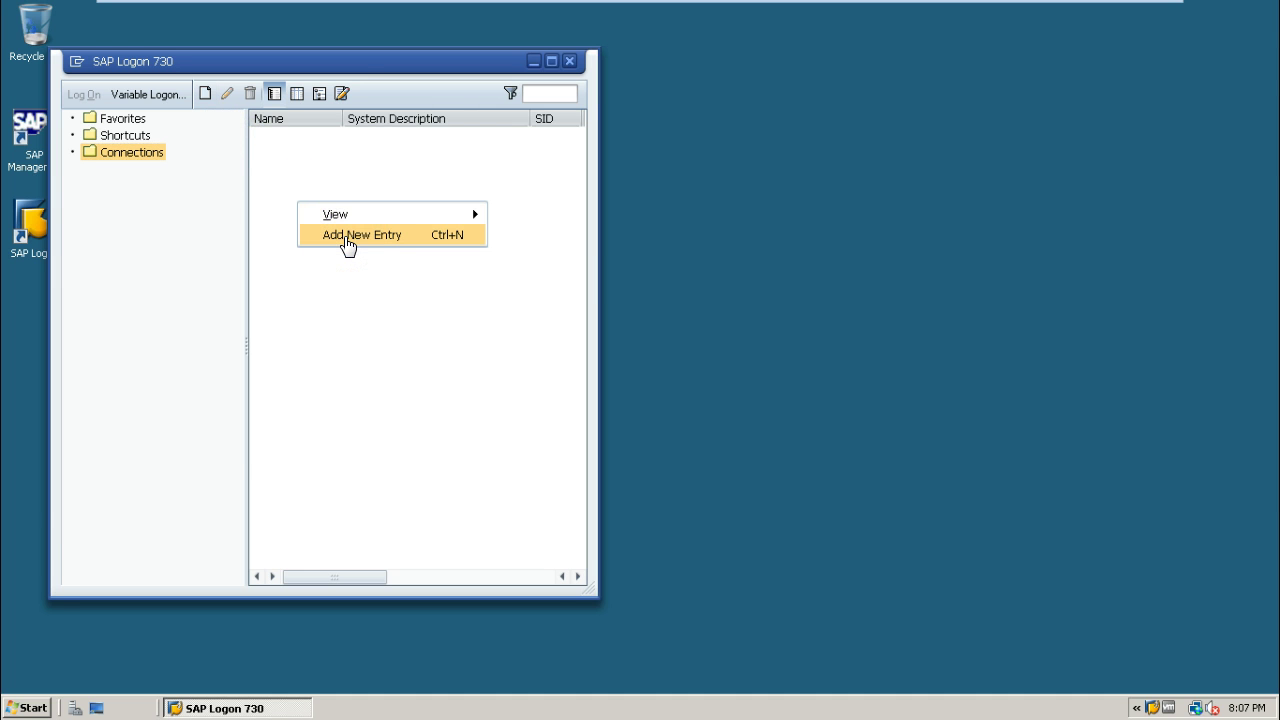
click(347, 245)
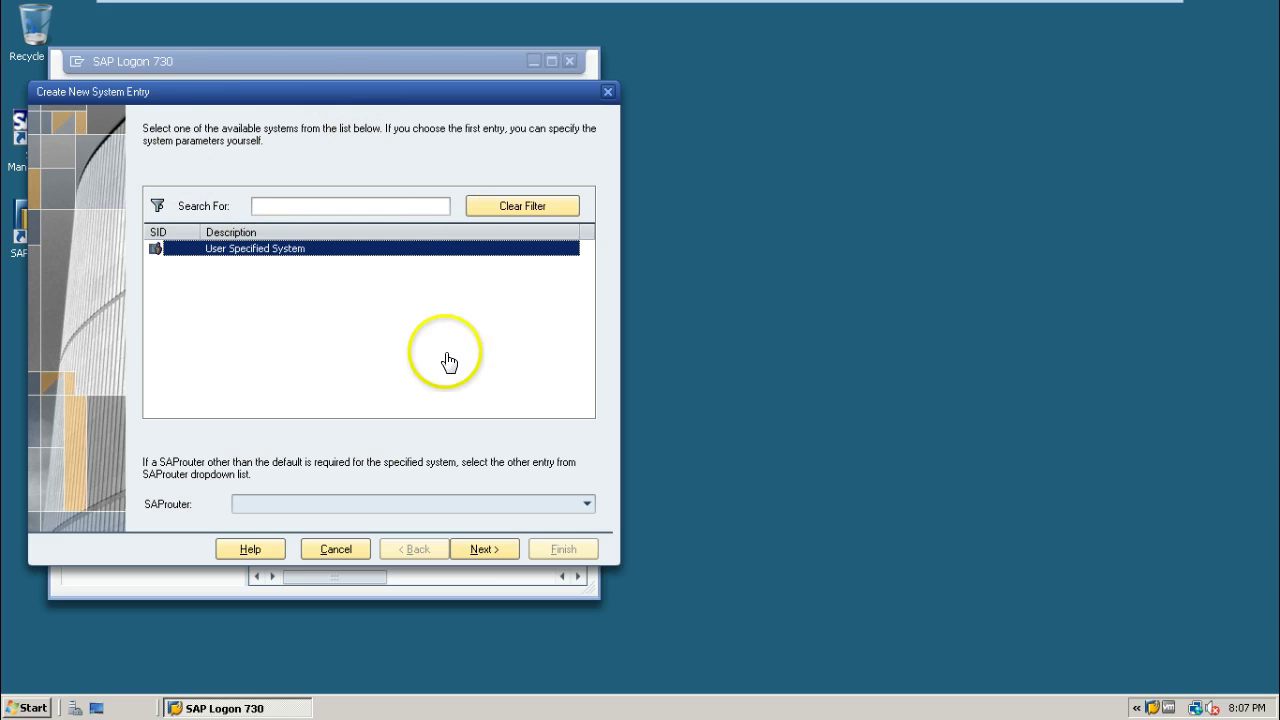
Step: Proceed with User Specified System to the Custom Application Server settings page
click(472, 550)
text(SAP NW 7.0 EHP1)
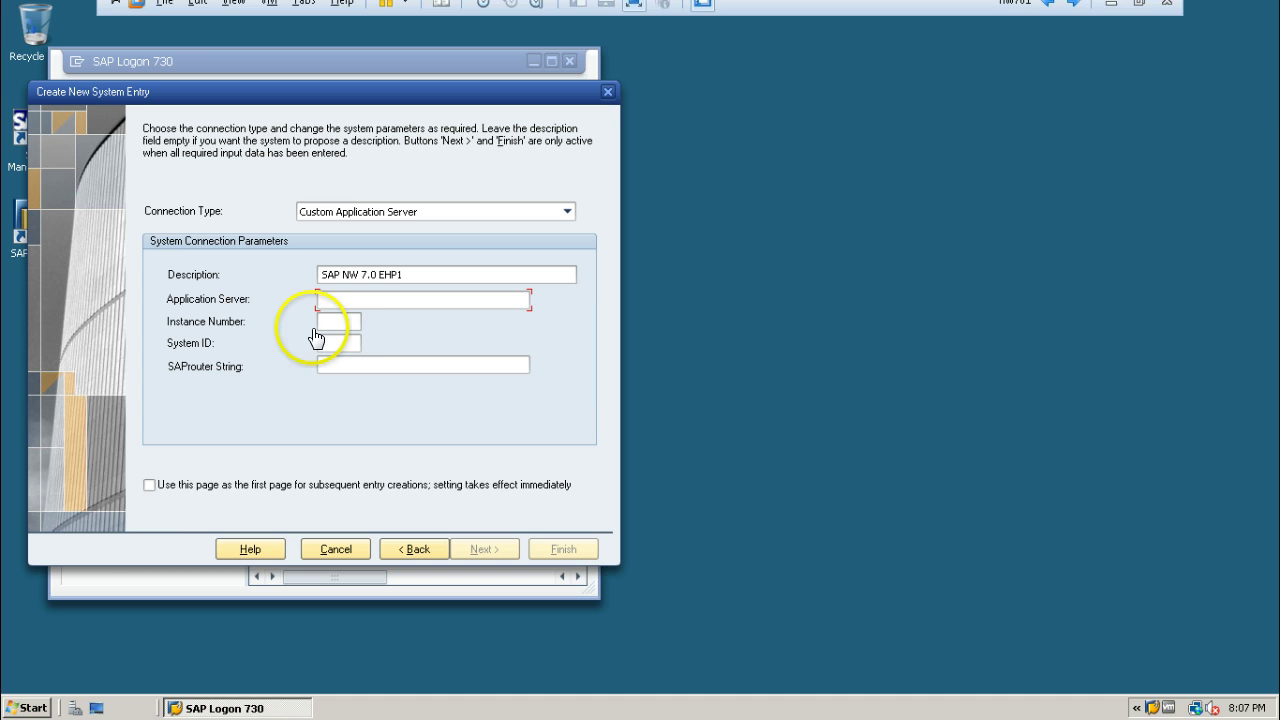
Step: Reopen SAP Management Console and expand SAP Systems > DEV > nw7ehp1 0
double_click(20, 130)
click(785, 403)
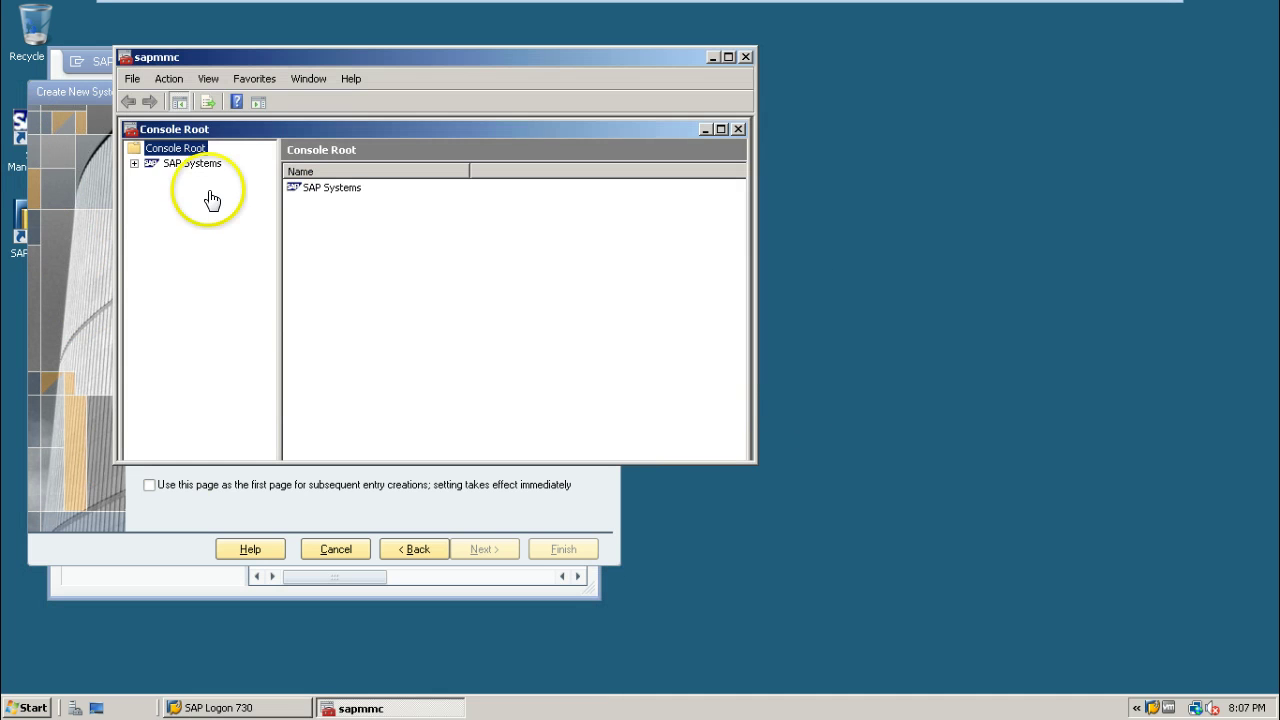
click(133, 163)
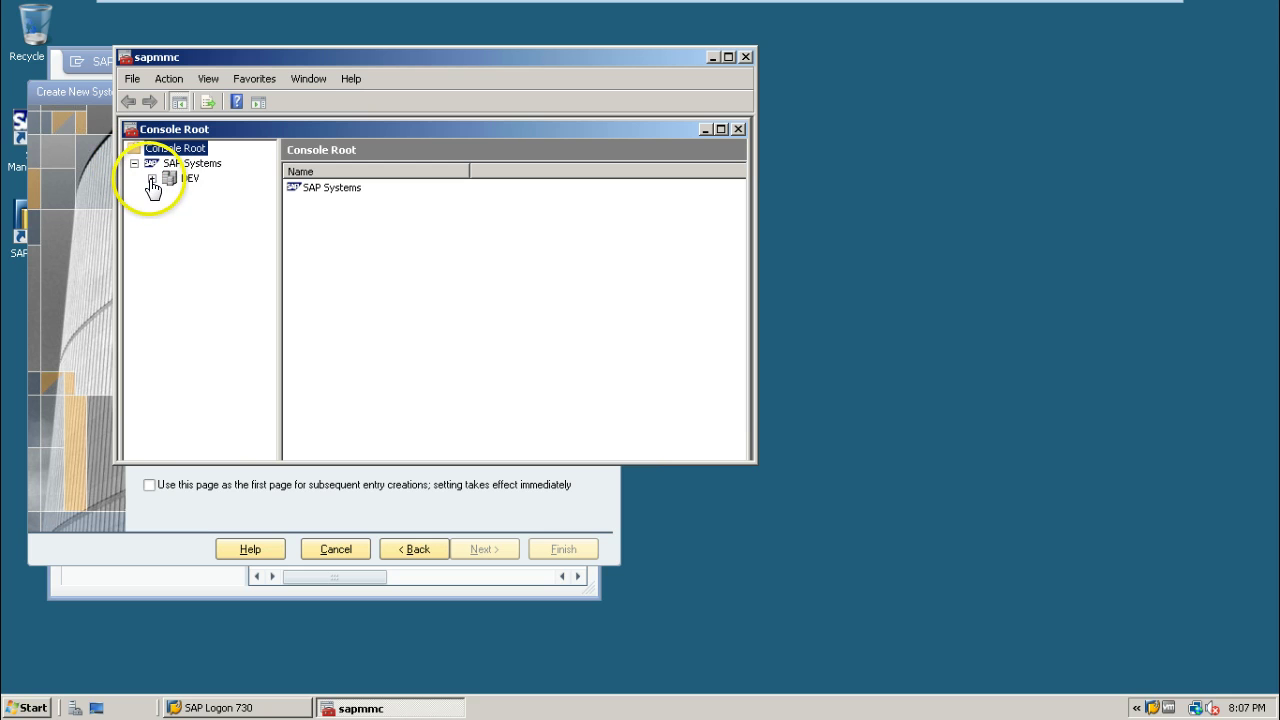
click(152, 178)
click(170, 193)
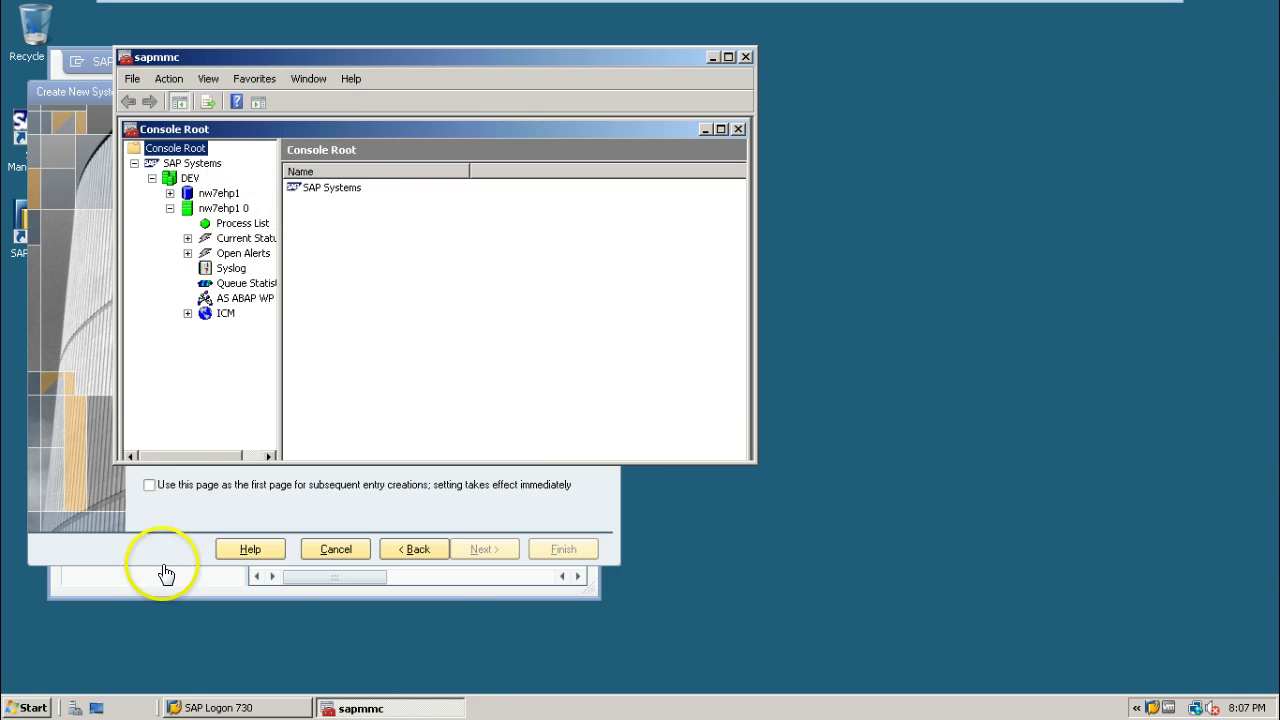
Step: Browse in Explorer to C:\usr\sap\DEV to find the DVEBMGS00 instance folder
click(36, 702)
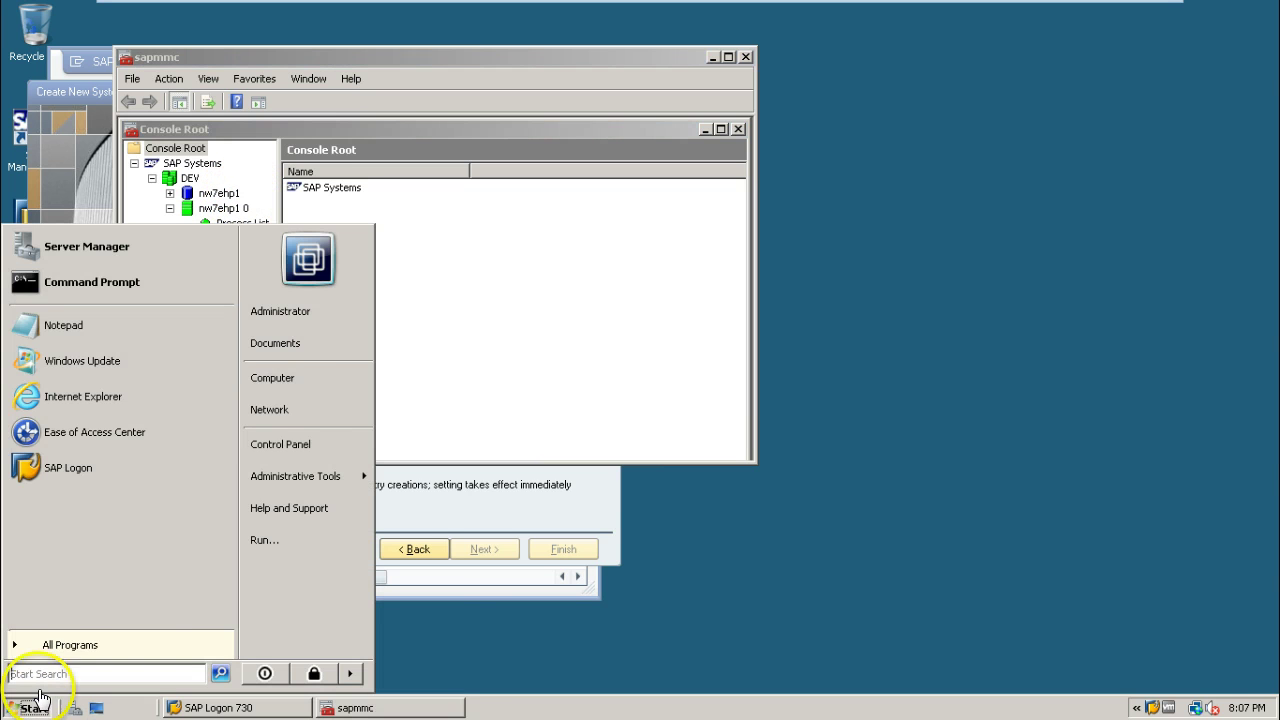
click(278, 379)
double_click(487, 278)
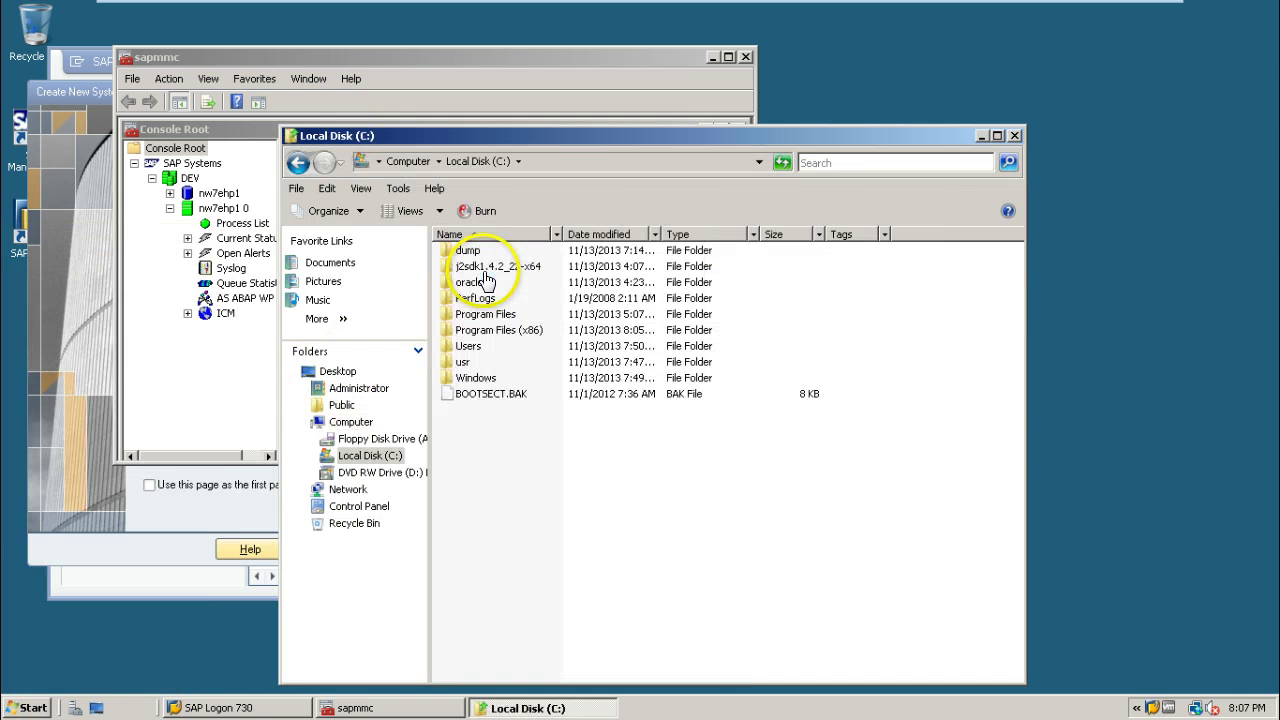
double_click(461, 370)
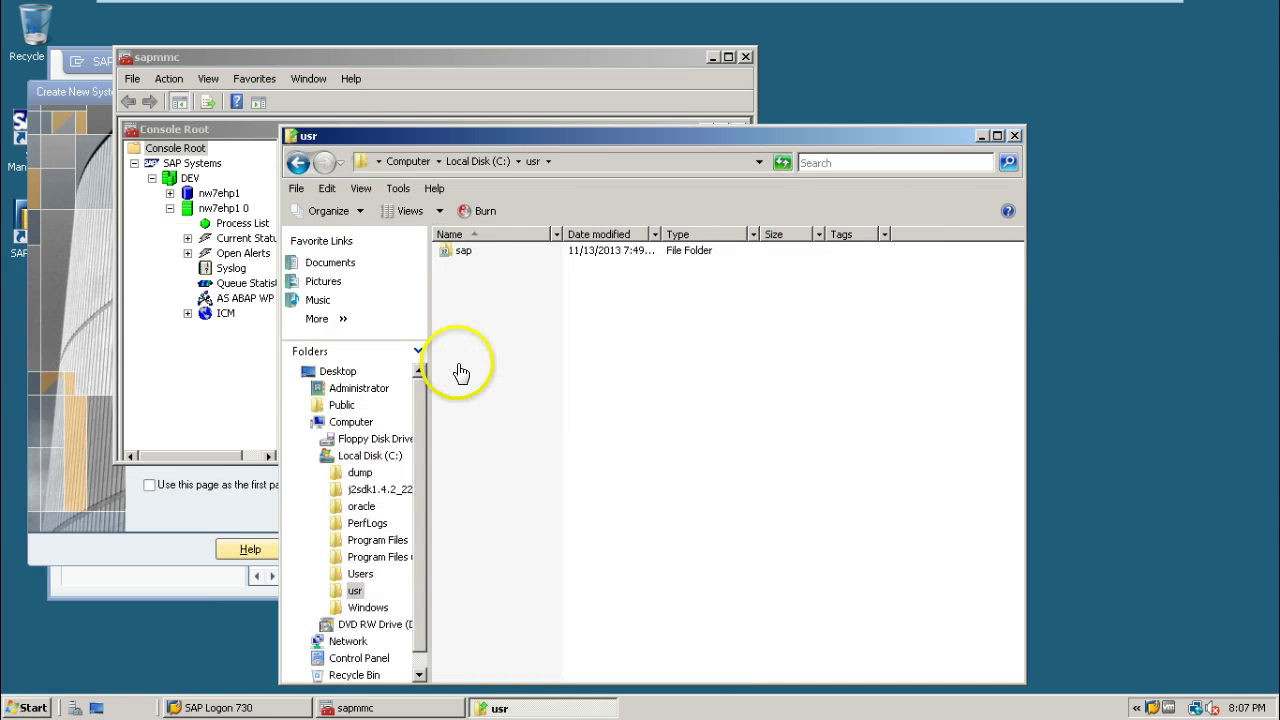
double_click(459, 251)
double_click(460, 266)
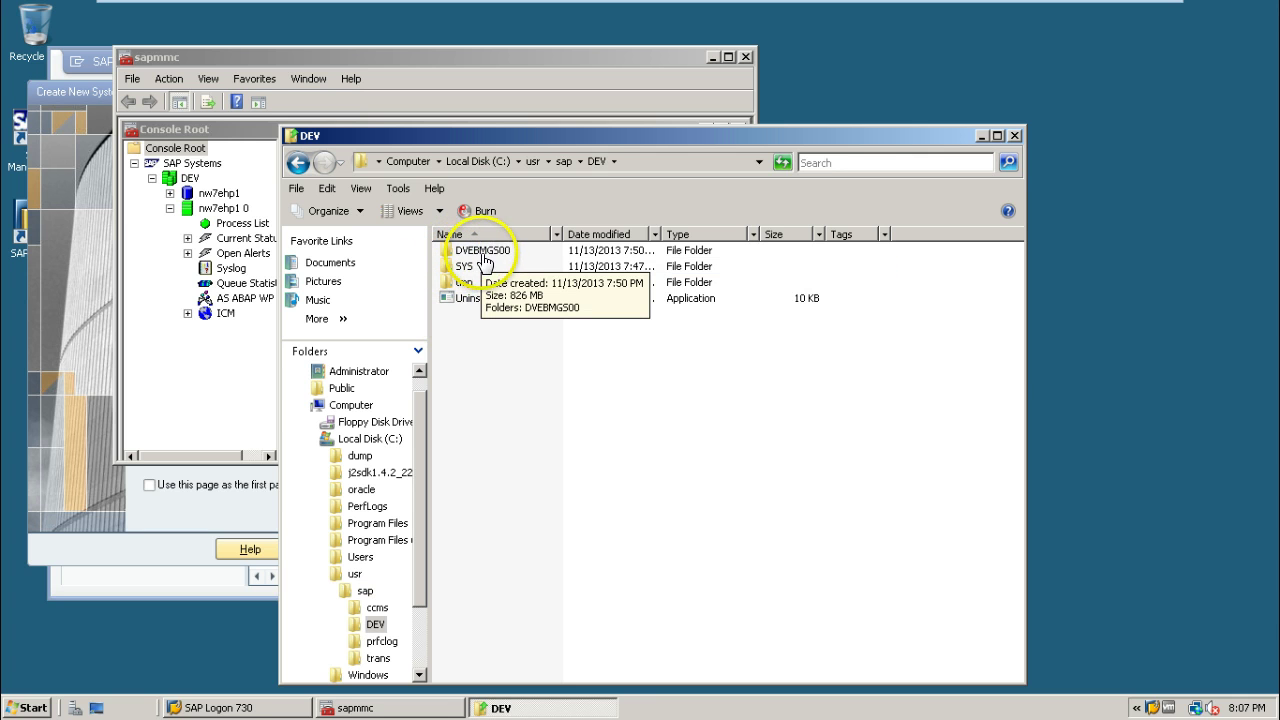
mouse_move(482, 250)
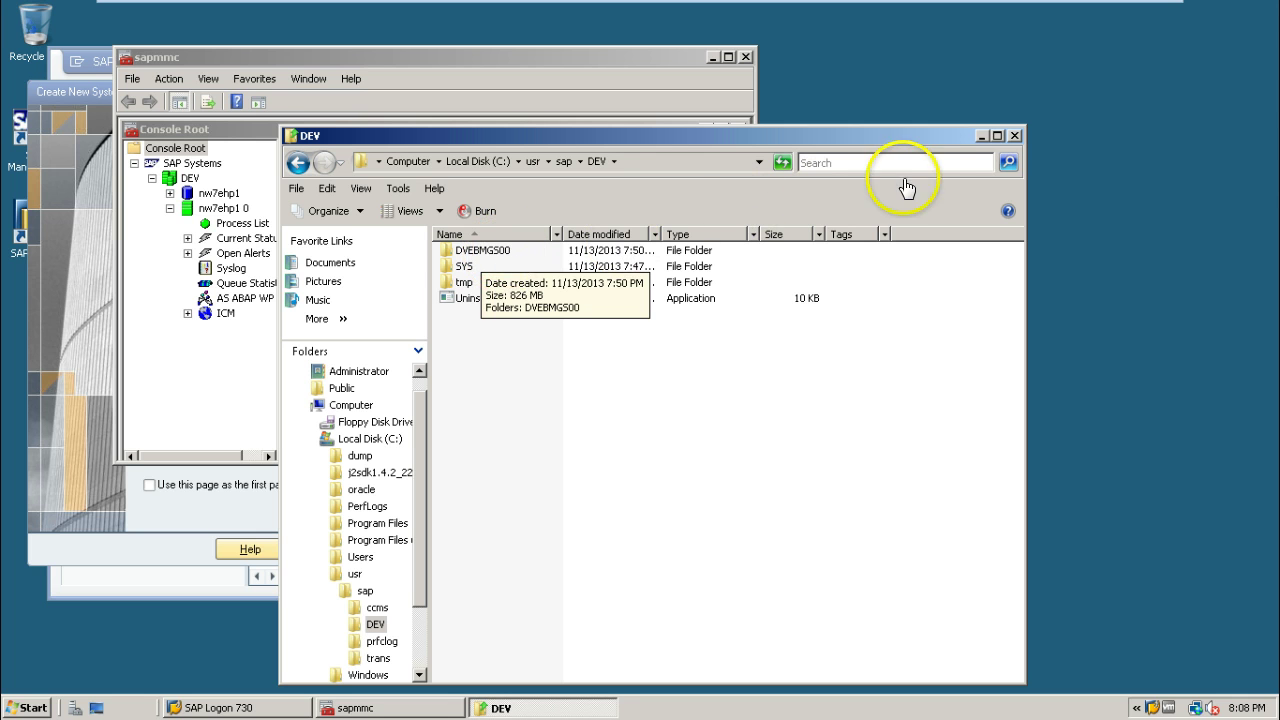
Step: Complete the new connection entry with server nw7ehp1, instance 00, system DEV and finish it
click(981, 136)
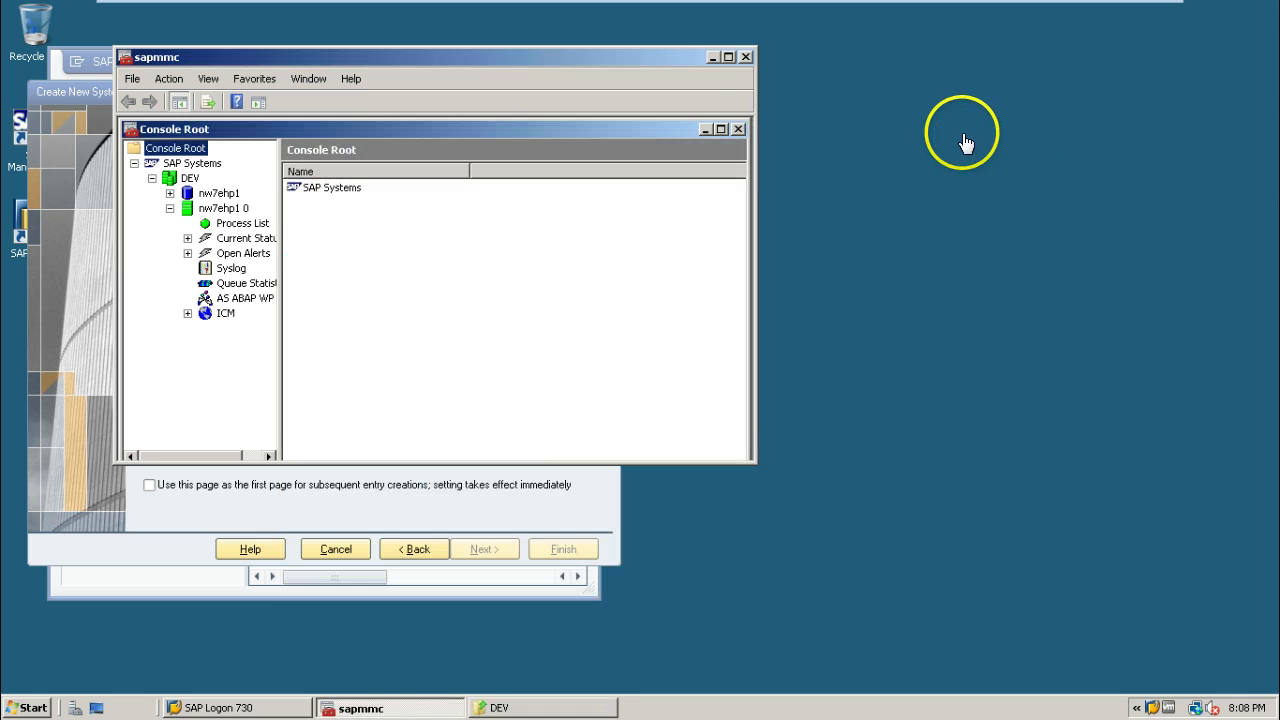
click(711, 58)
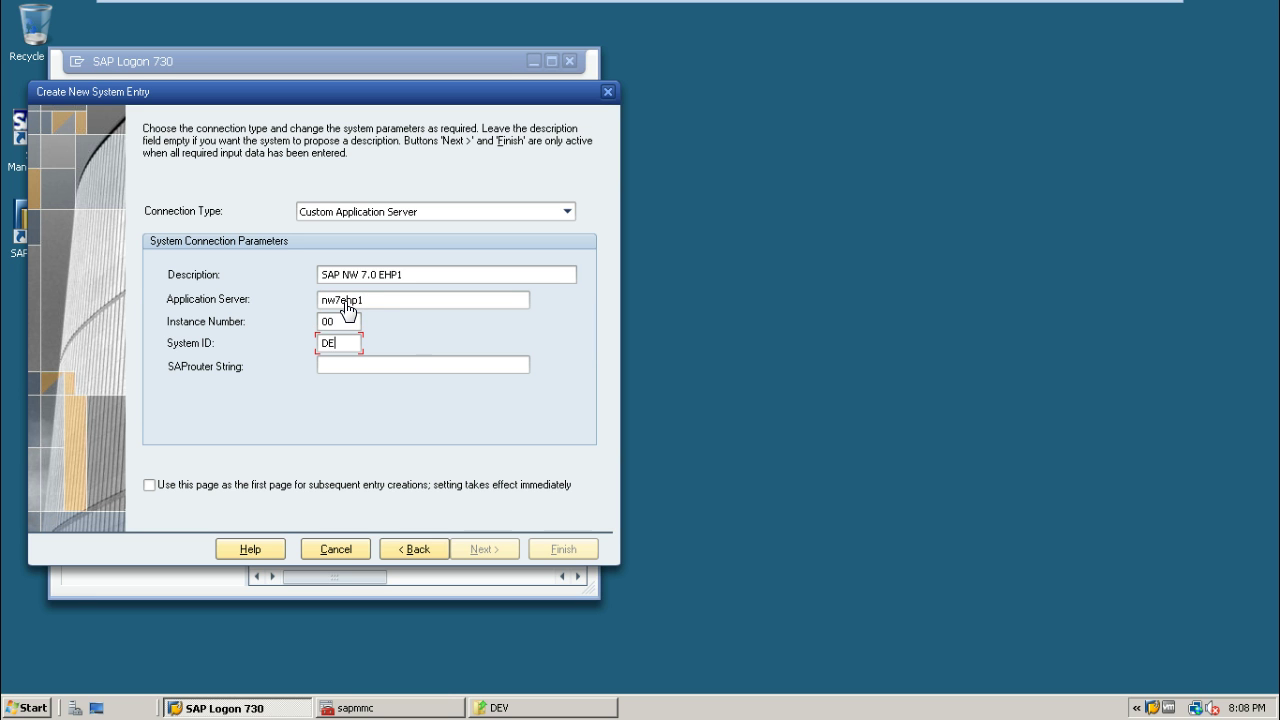
text(V)
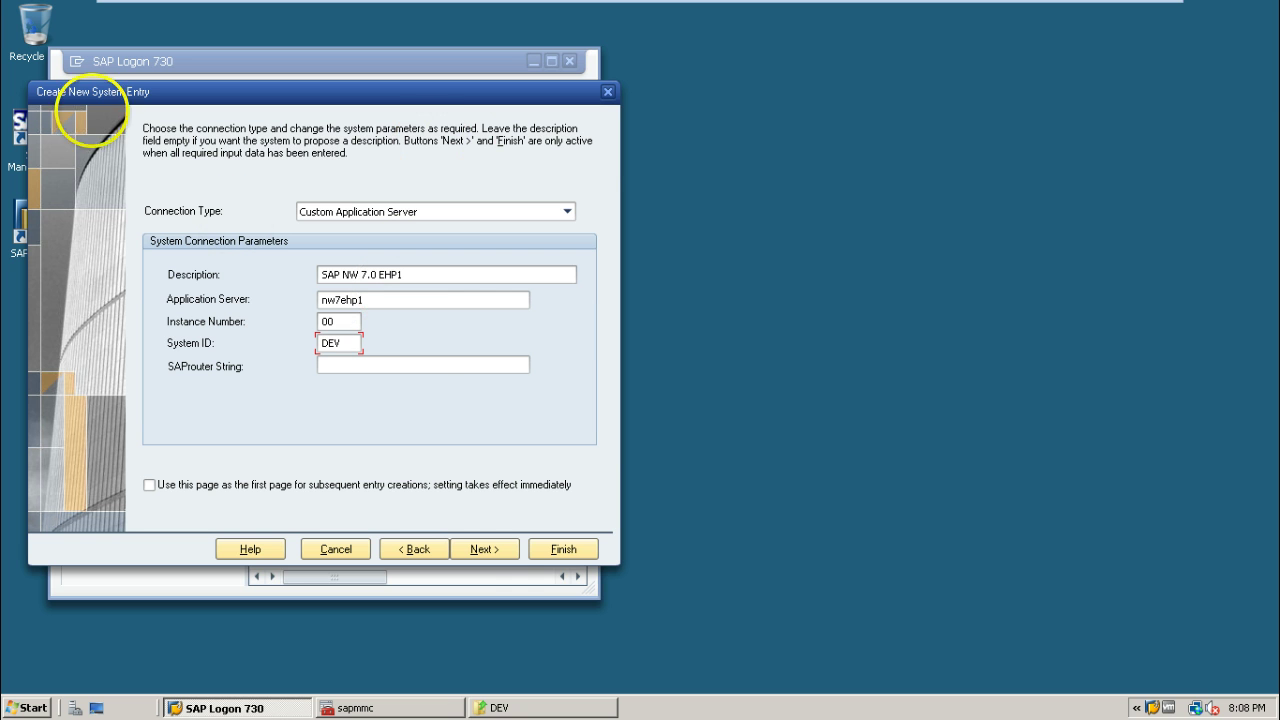
click(548, 544)
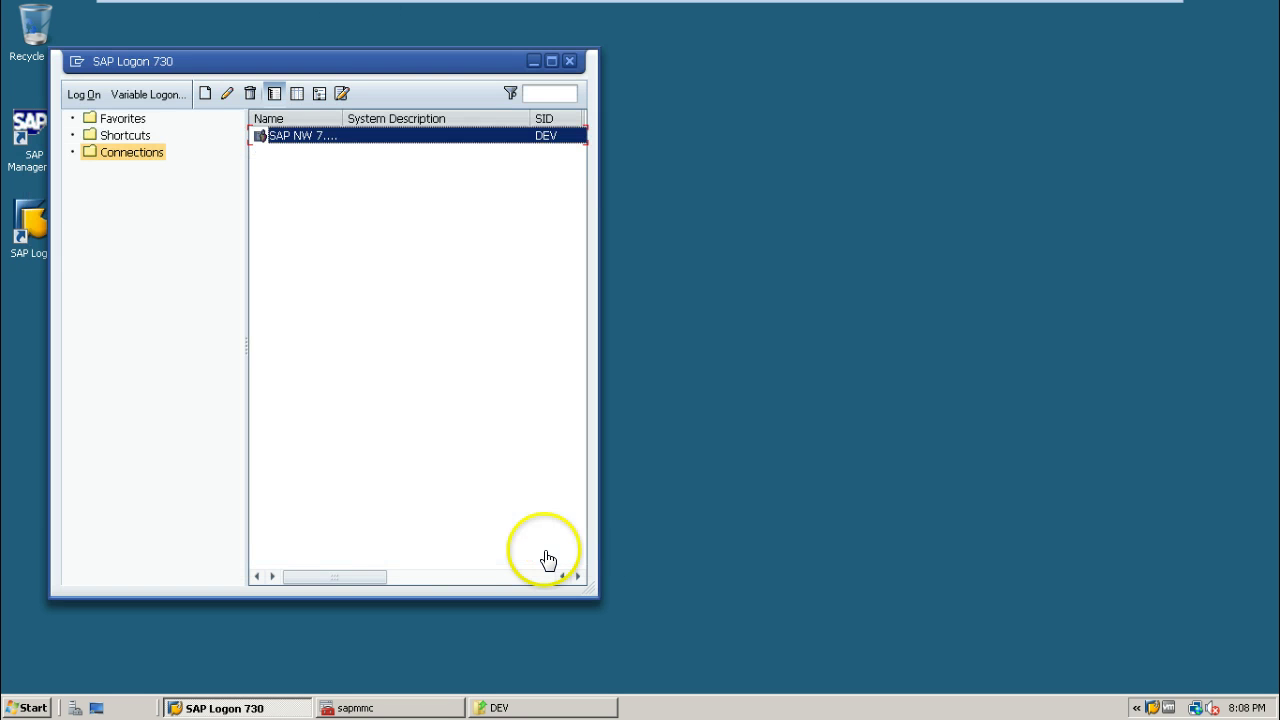
Step: Widen the Name column and select the SAP NW 7.0 EHP1 entry
drag(343, 118, 367, 118)
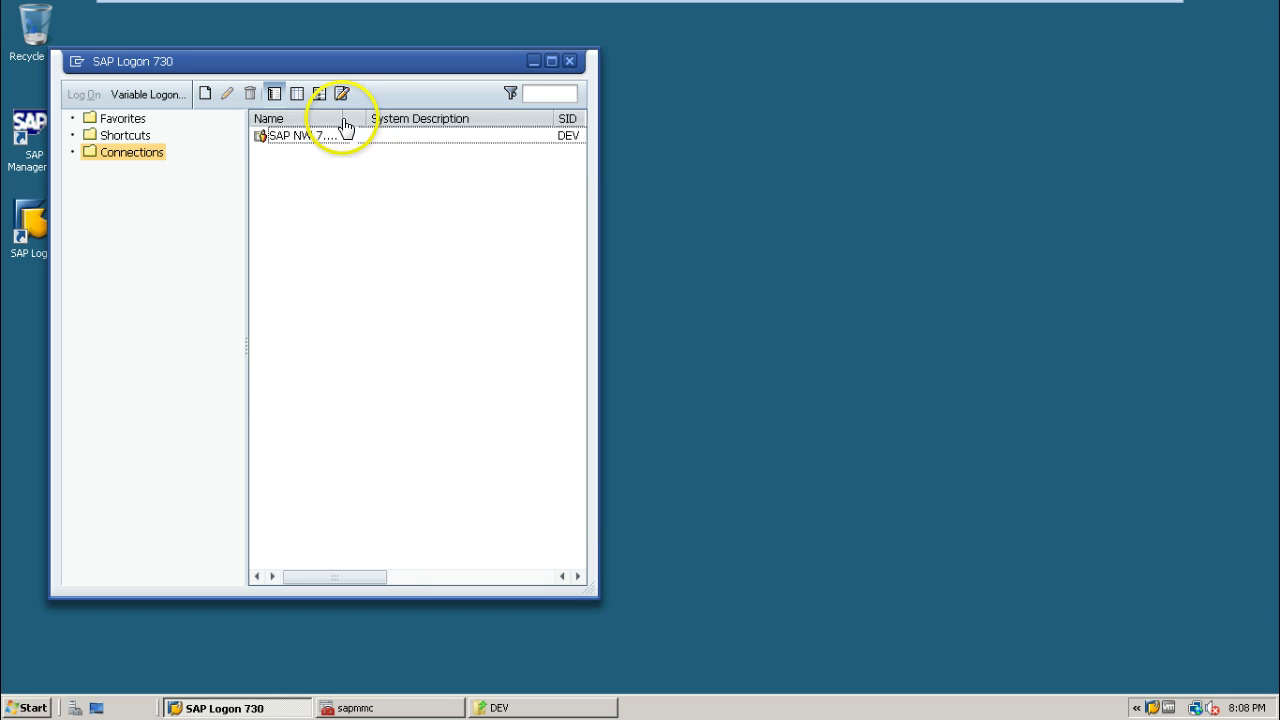
click(285, 136)
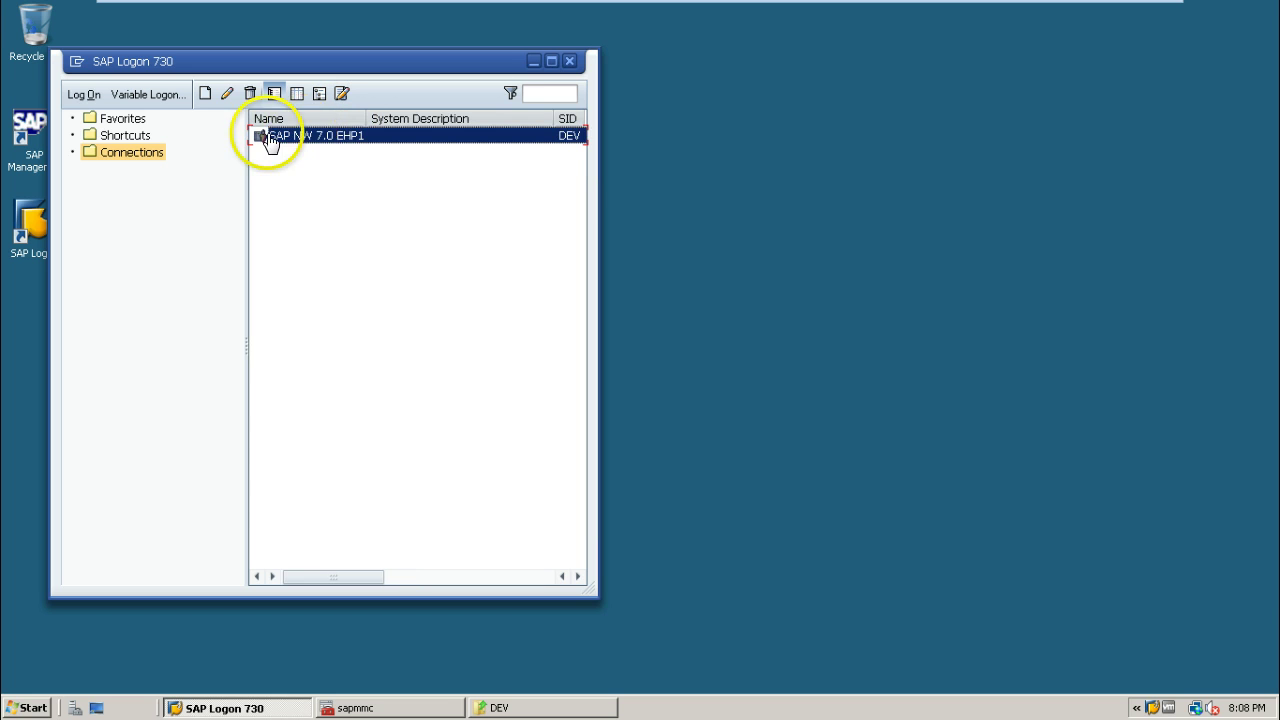
click(335, 312)
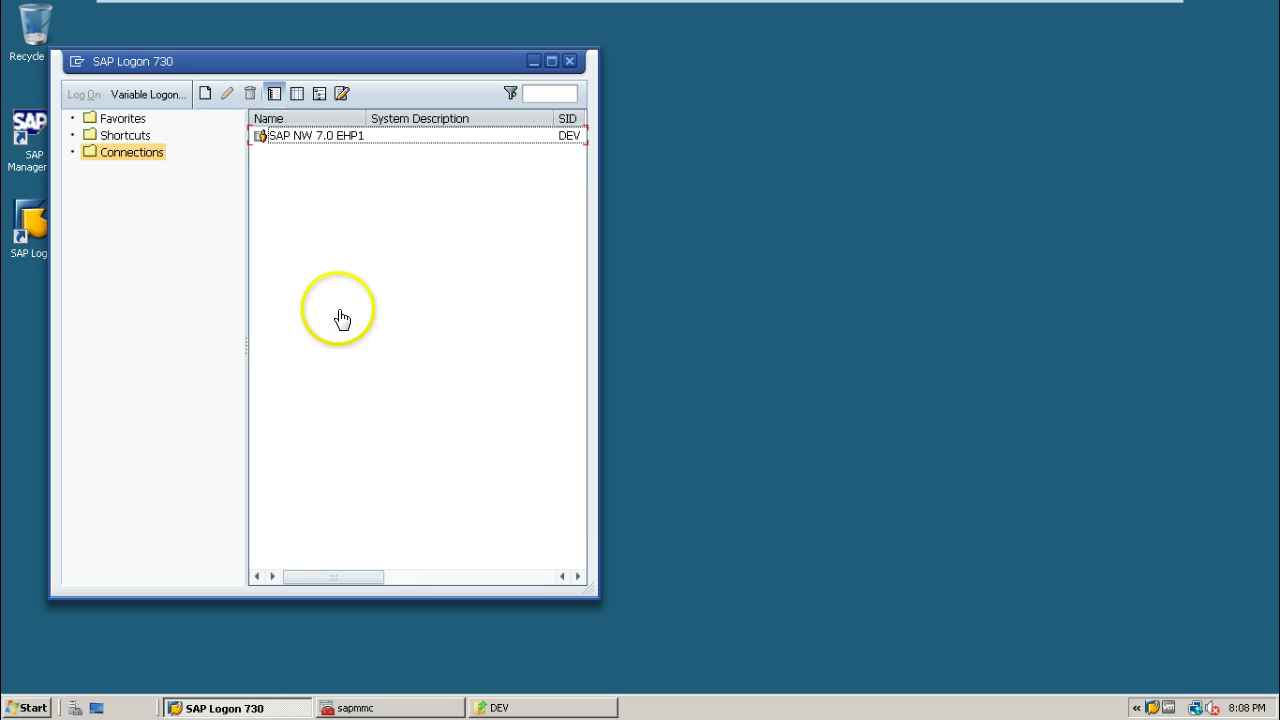
click(315, 140)
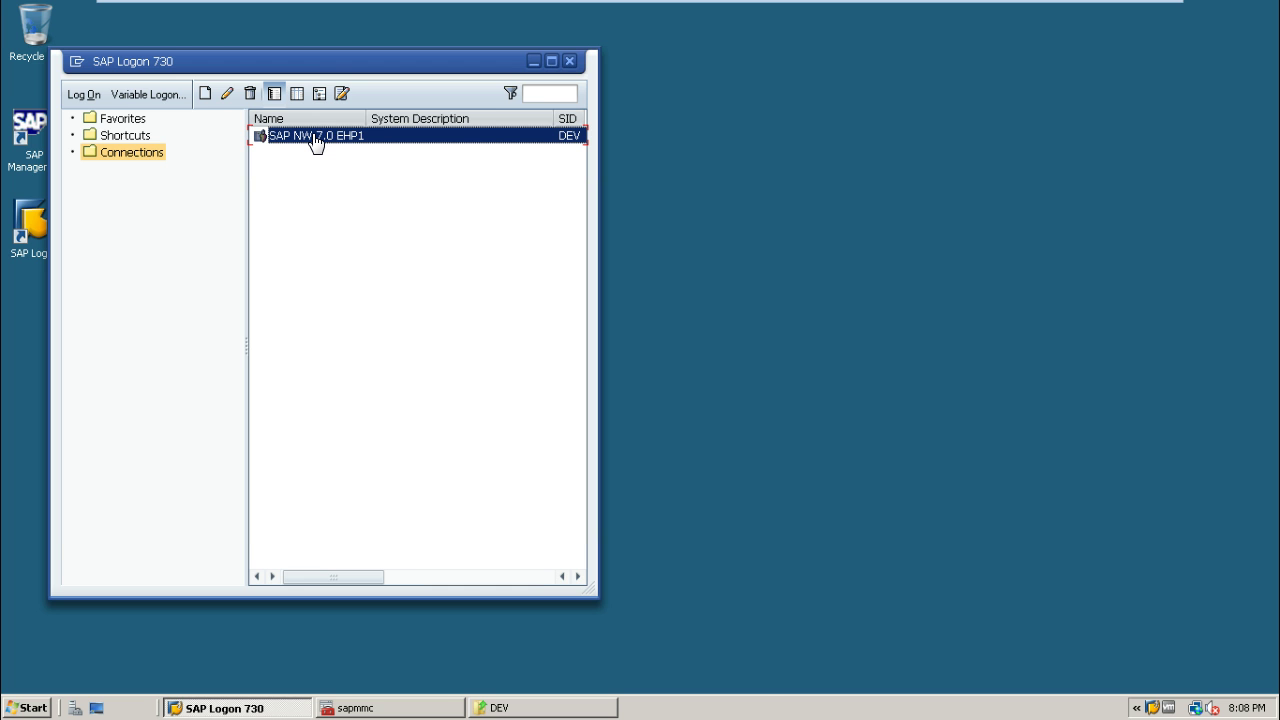
Step: Log on via the SAP NW 7.0 EHP1 entry with client 001, user ddic and the password
double_click(315, 140)
text(dd)
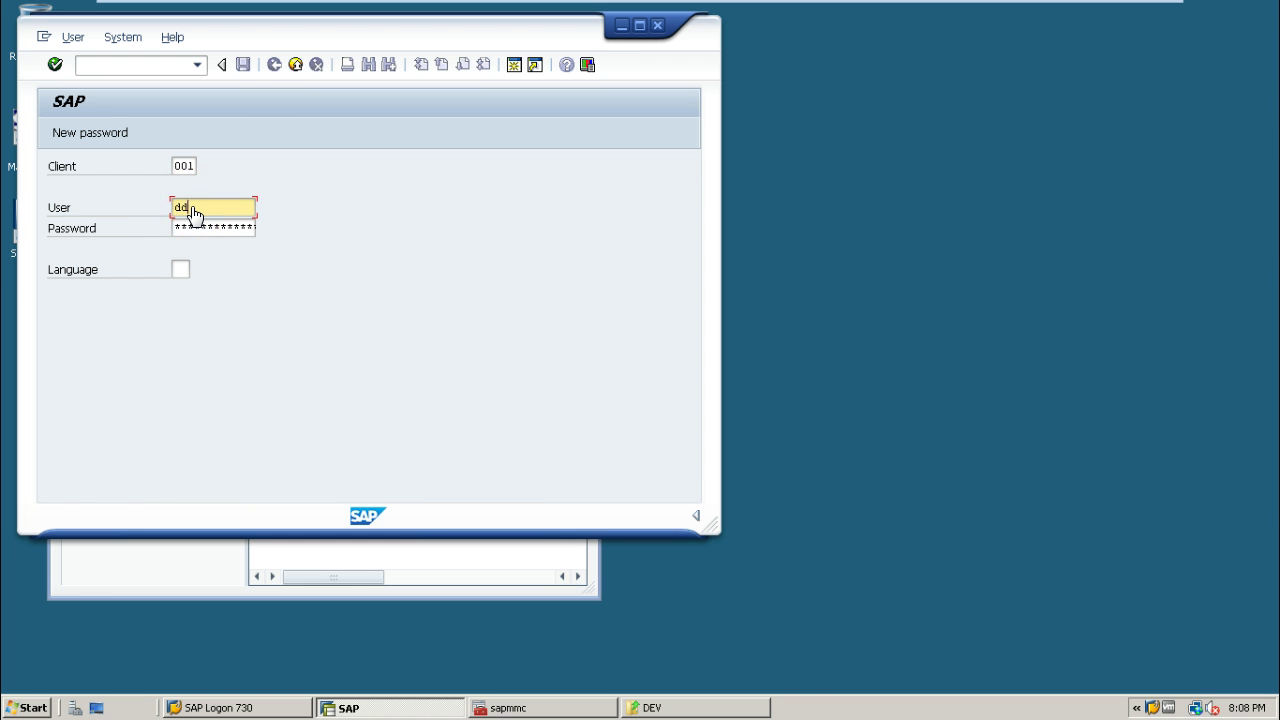
text(ic)
key(Tab)
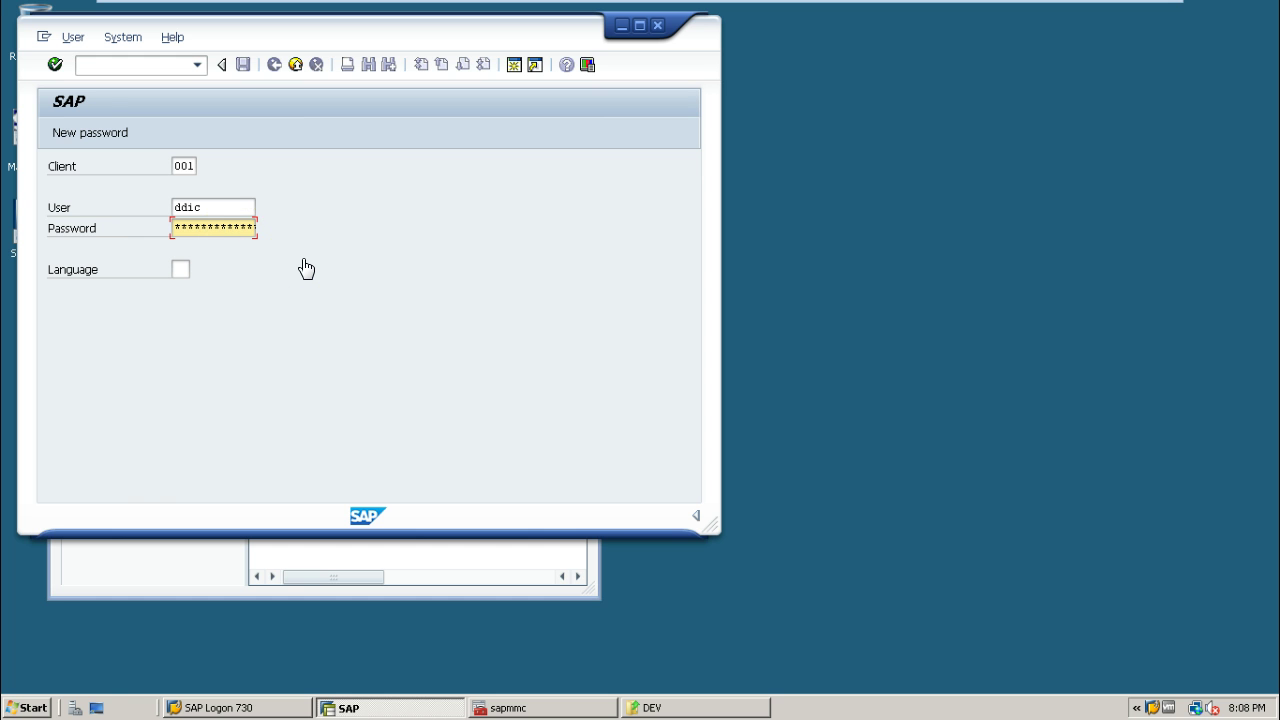
key(Return)
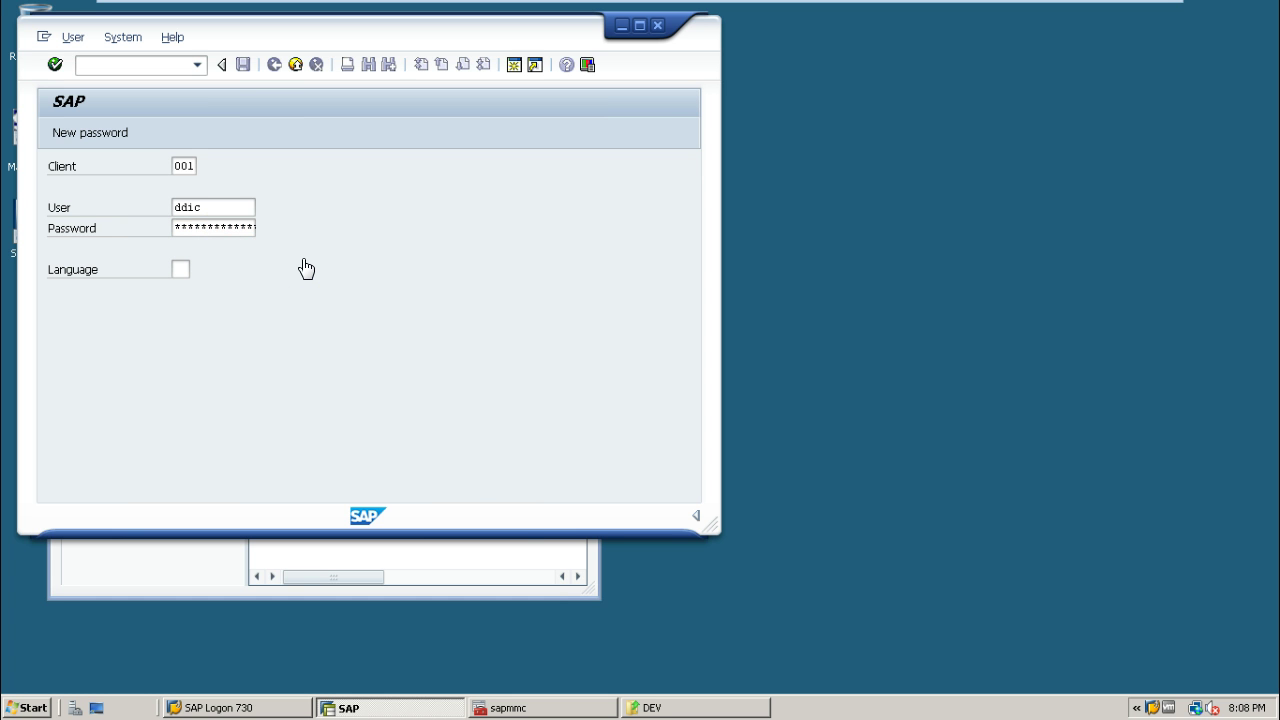